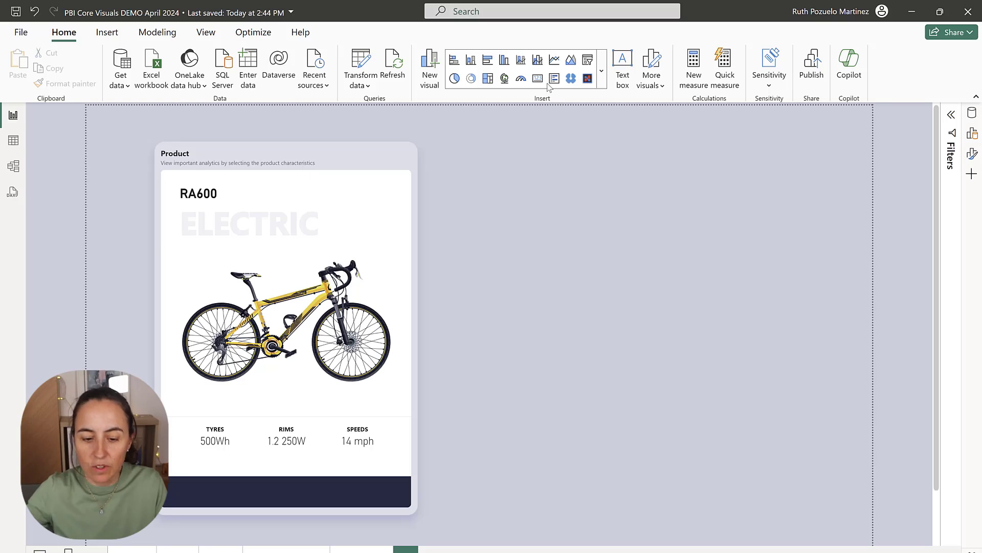
Insert a new card visual on the empty canvas area beside the Product card, sized roughly like that card
{"action": "left_click", "coordinate": [601, 71]}
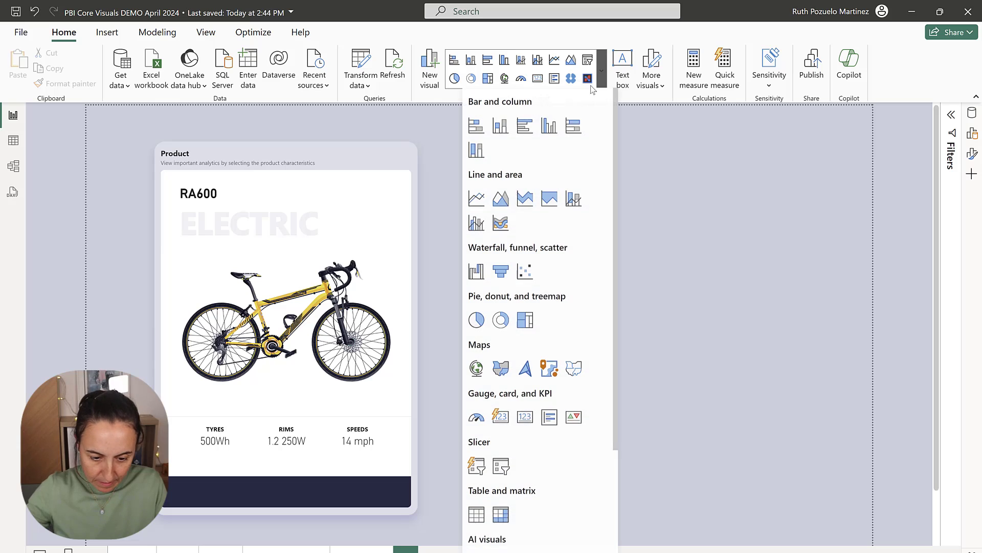
{"action": "left_click", "coordinate": [501, 416]}
{"action": "left_click_drag", "start_coordinate": [213, 507], "coordinate": [514, 149]}
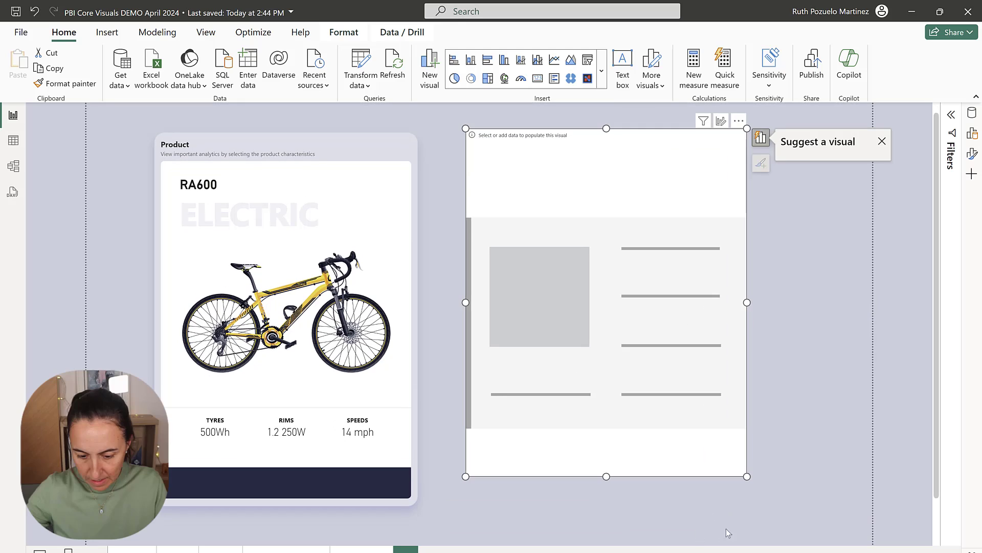
{"action": "left_click_drag", "start_coordinate": [747, 476], "coordinate": [756, 514]}
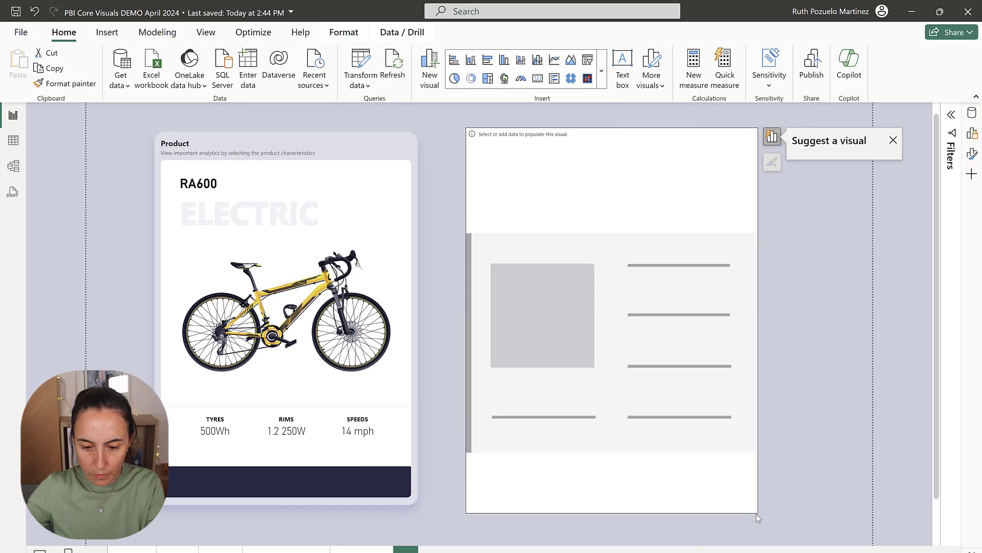
Add the Product name field from the Products table to the new card and enlarge the card to about 716 wide by 898 high
{"action": "left_click", "coordinate": [840, 230]}
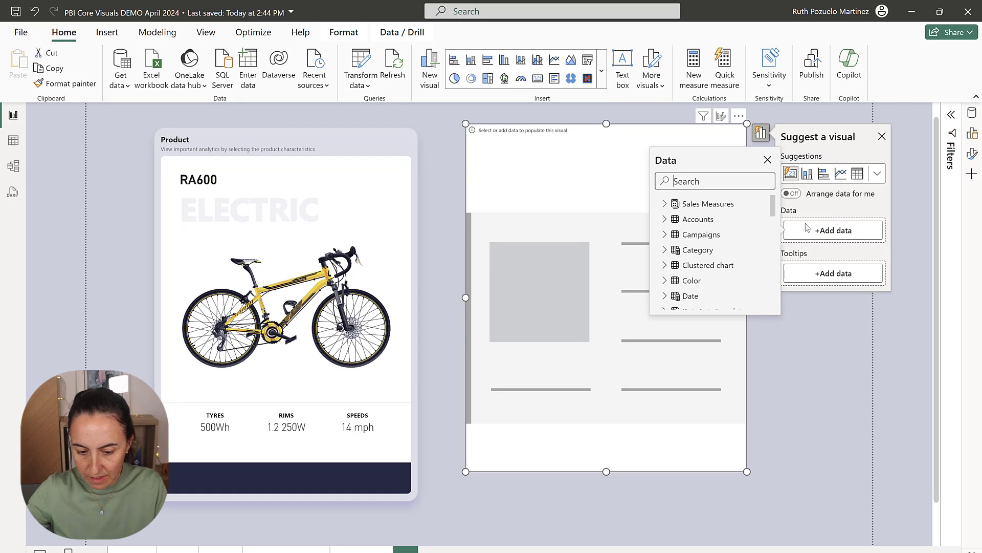
{"action": "type", "text": "name"}
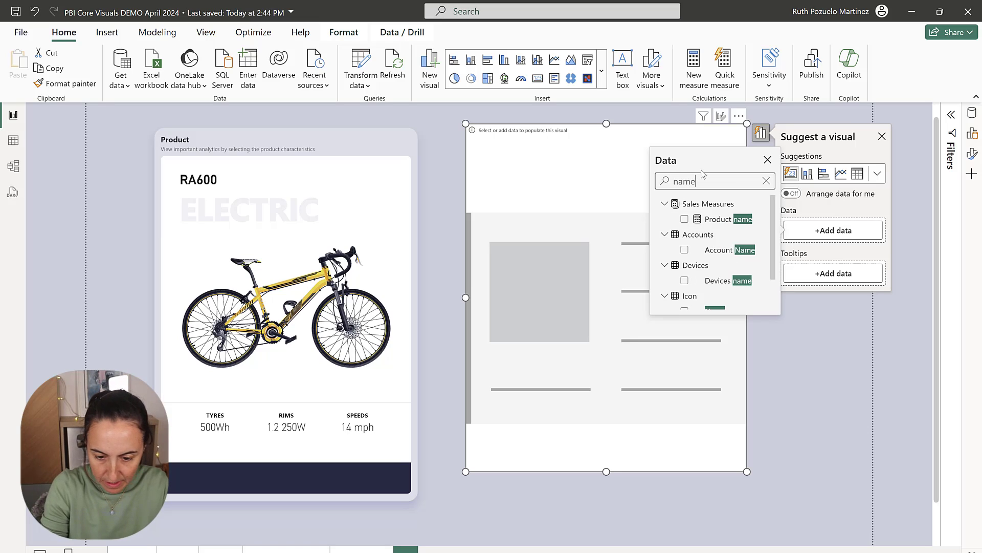
{"action": "scroll", "coordinate": [691, 266], "scroll_direction": "down", "scroll_amount": 2}
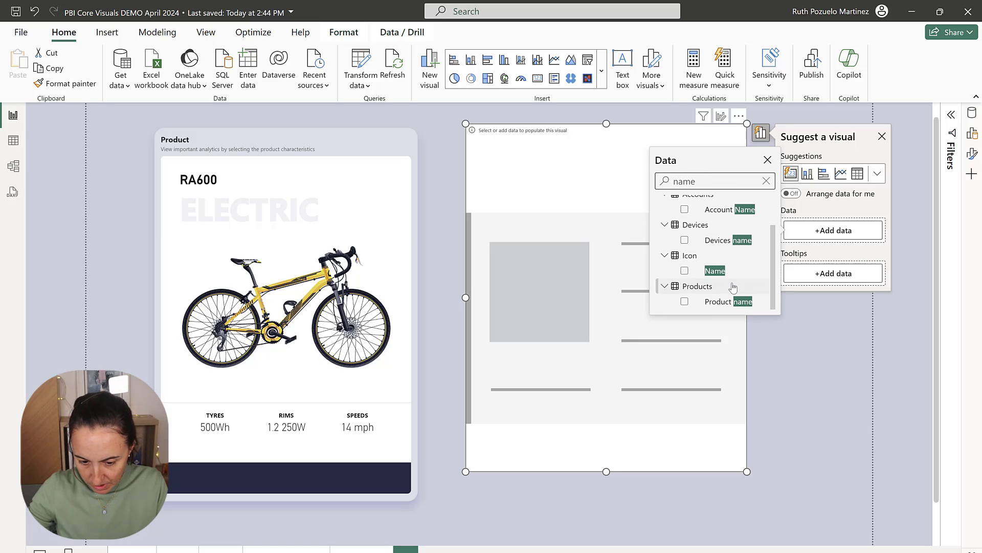
{"action": "left_click", "coordinate": [685, 301]}
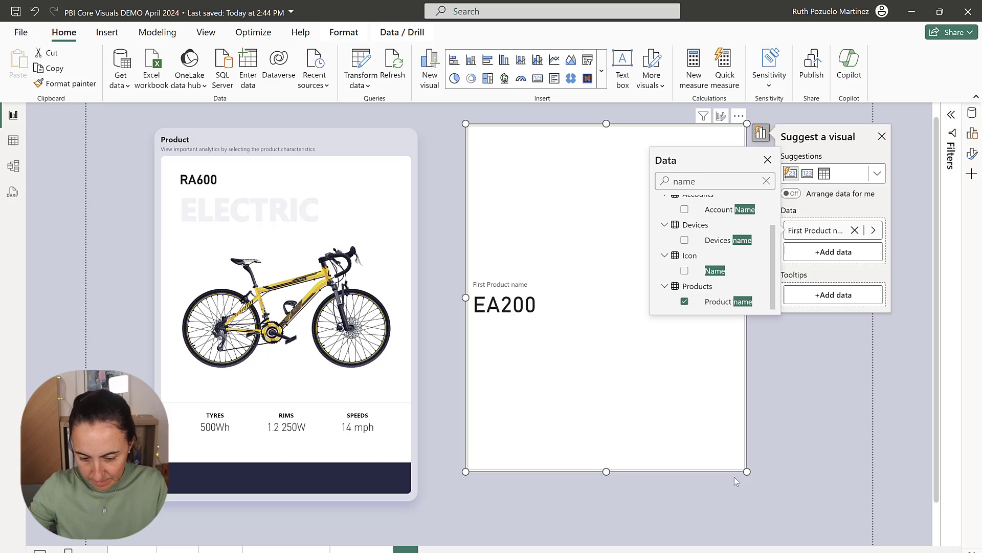
{"action": "left_click", "coordinate": [758, 490]}
{"action": "left_click_drag", "start_coordinate": [747, 471], "coordinate": [753, 495]}
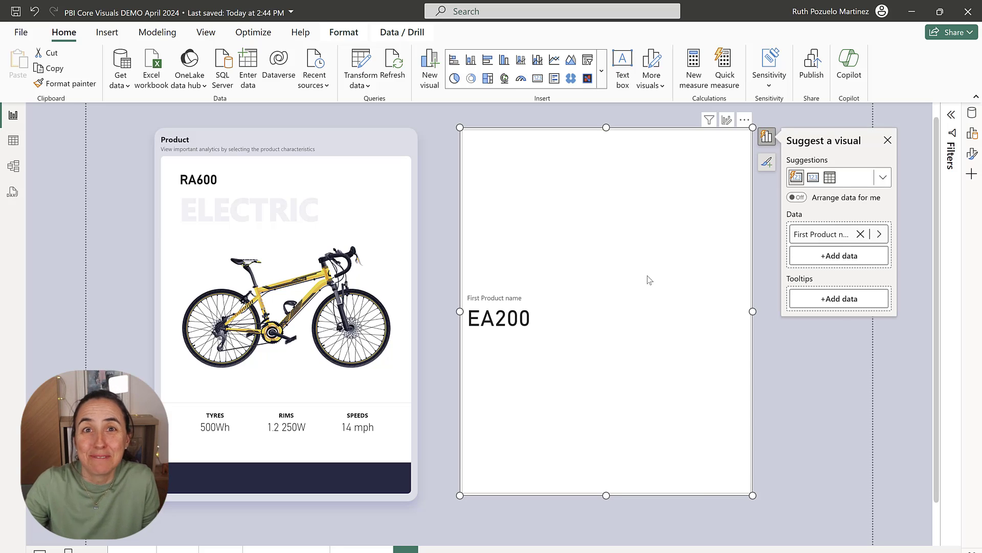
Set the new card's padding to 15 px on all four sides
{"action": "left_click", "coordinate": [973, 154]}
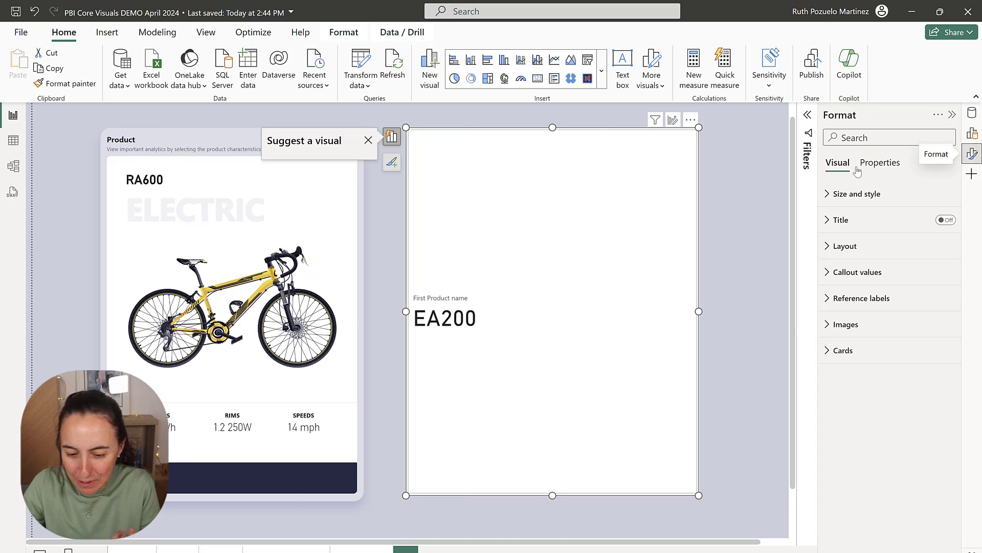
{"action": "left_click", "coordinate": [891, 194]}
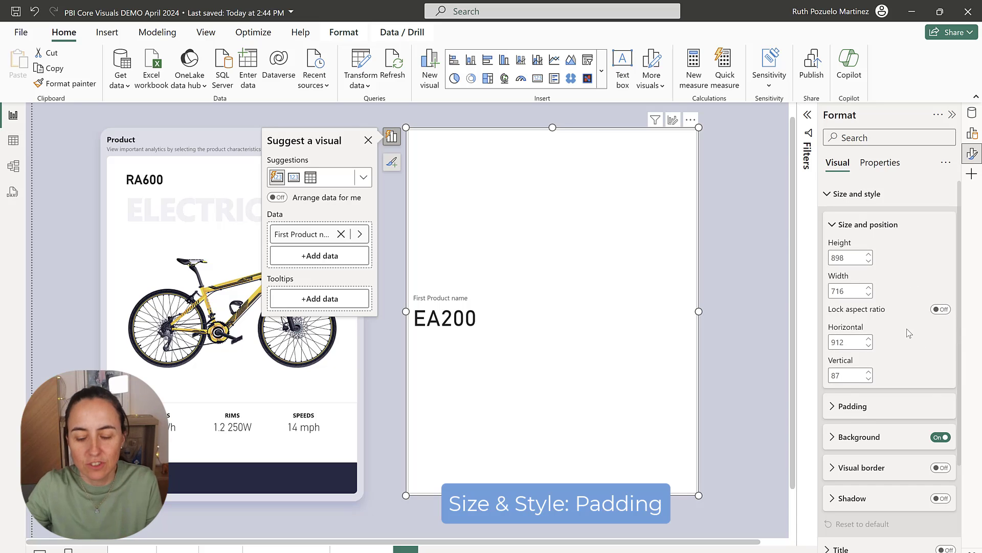
{"action": "scroll", "coordinate": [875, 319], "scroll_direction": "down", "scroll_amount": 3}
{"action": "left_click", "coordinate": [853, 292]}
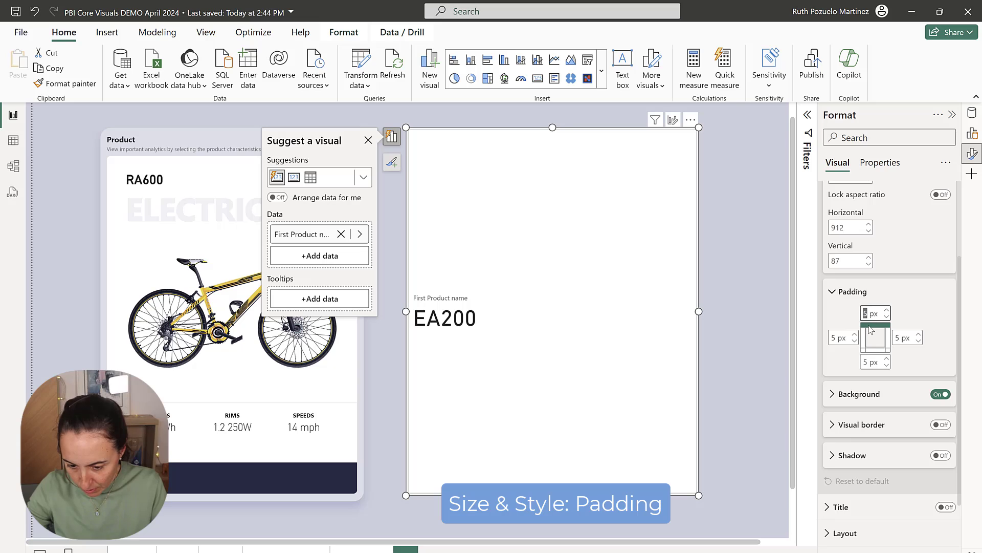
{"action": "type", "text": "15"}
{"action": "key", "text": "Return"}
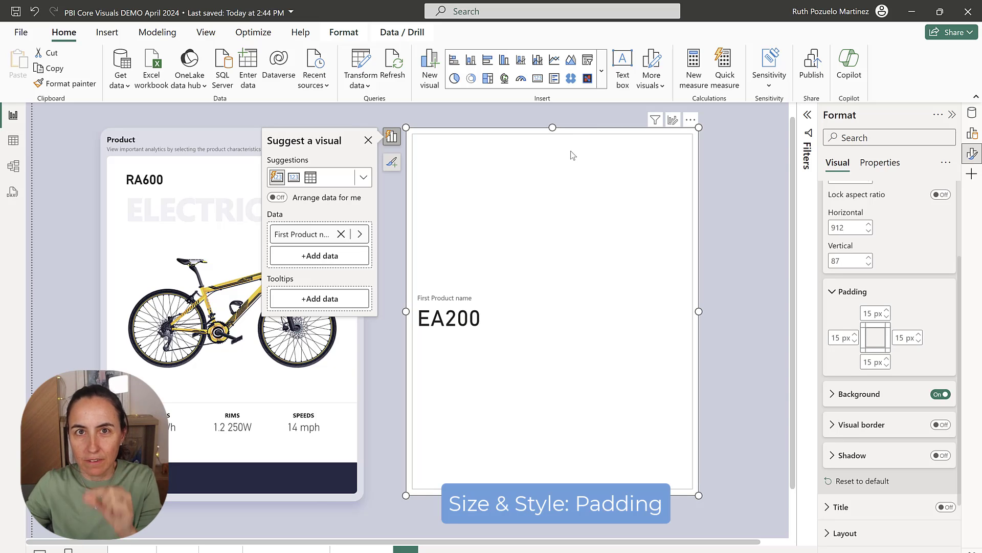
Set the new card's background transparency to 66%
{"action": "left_click", "coordinate": [860, 394]}
{"action": "scroll", "coordinate": [852, 333], "scroll_direction": "down", "scroll_amount": 3}
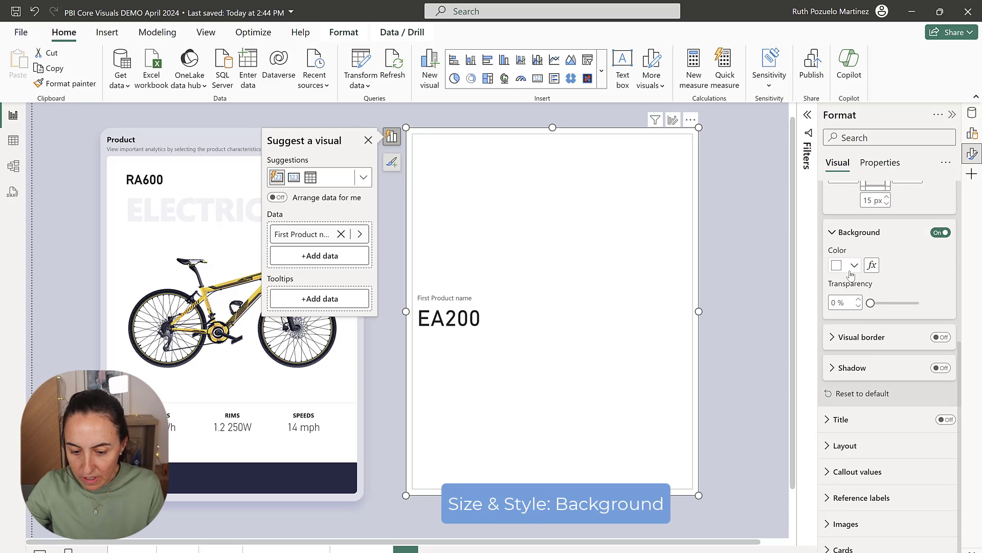
{"action": "left_click_drag", "start_coordinate": [871, 303], "coordinate": [828, 304]}
{"action": "type", "text": "66"}
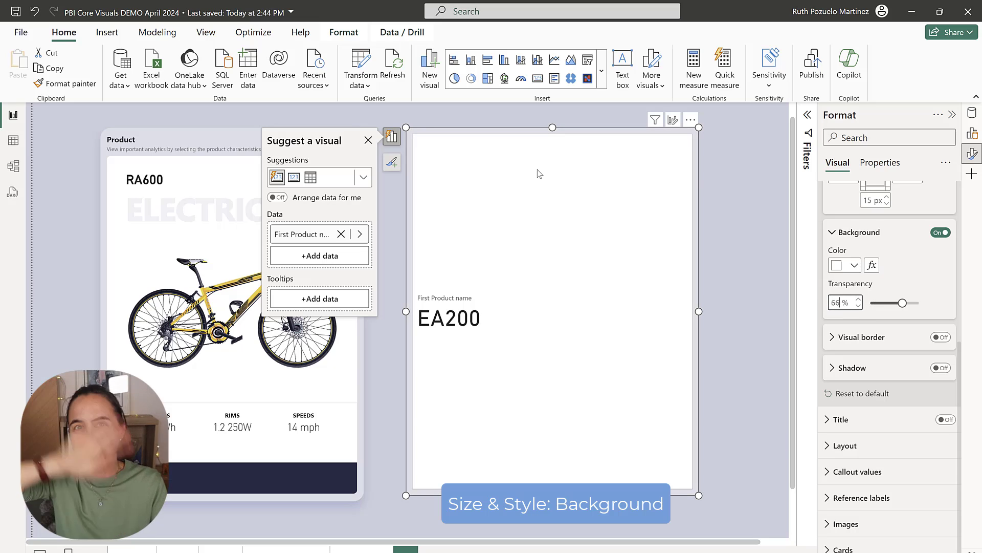
Turn on the card's visual border with the light lavender recent color and 25 px rounded corners
{"action": "left_click", "coordinate": [941, 337]}
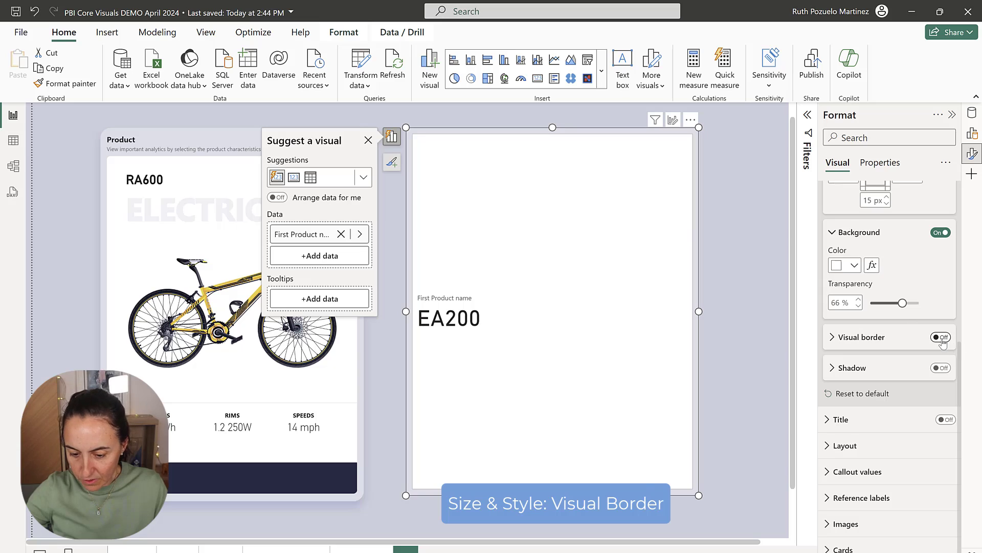
{"action": "left_click", "coordinate": [878, 337]}
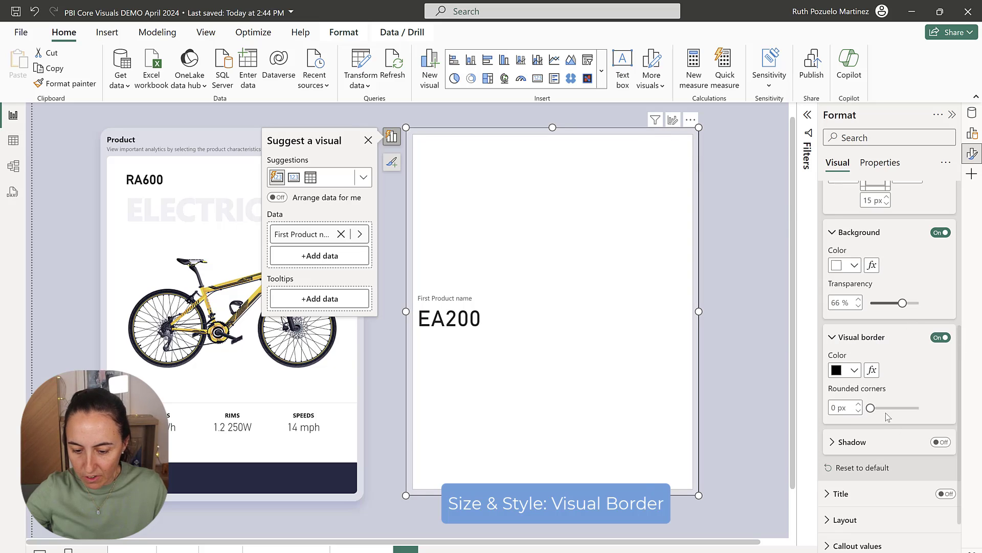
{"action": "left_click", "coordinate": [854, 370]}
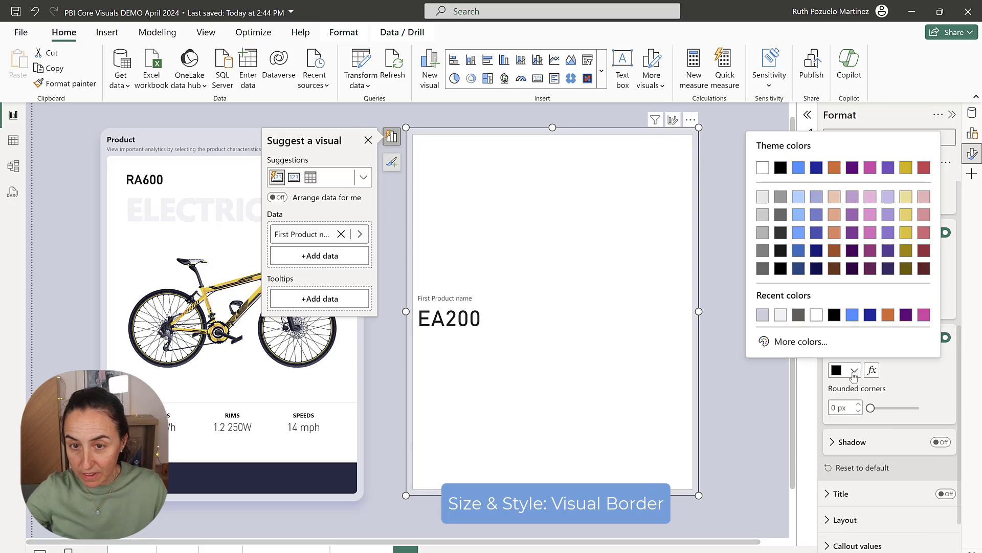
{"action": "left_click", "coordinate": [763, 314]}
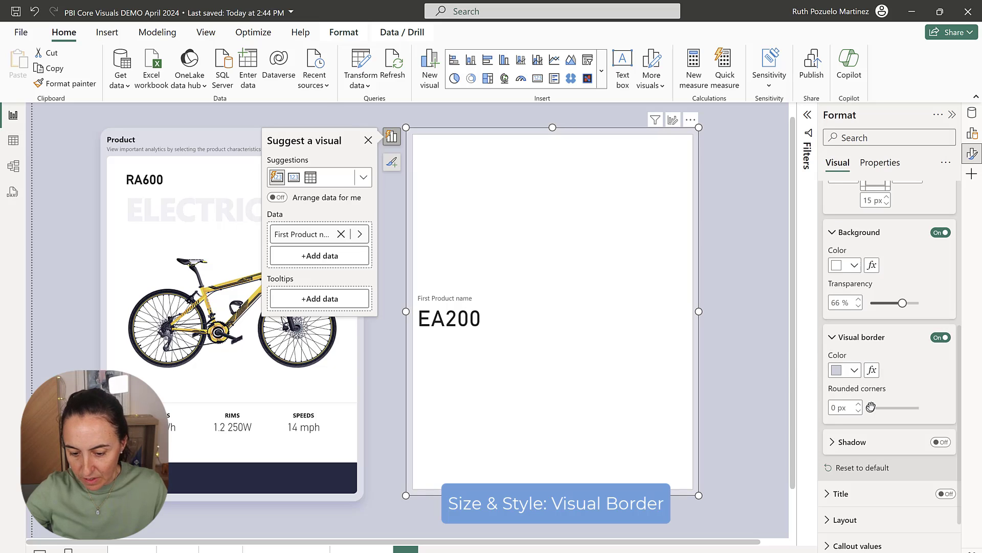
{"action": "left_click", "coordinate": [834, 408]}
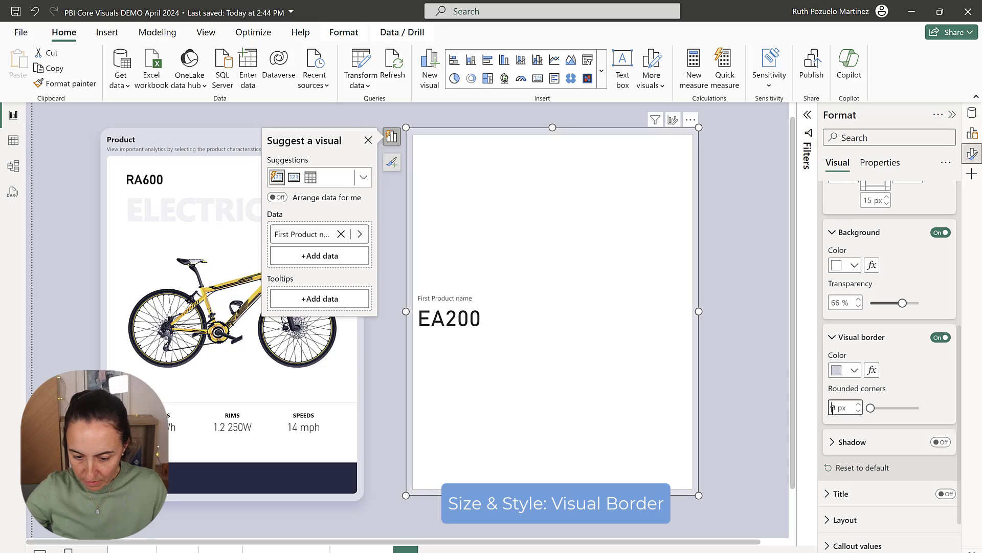
{"action": "type", "text": "25"}
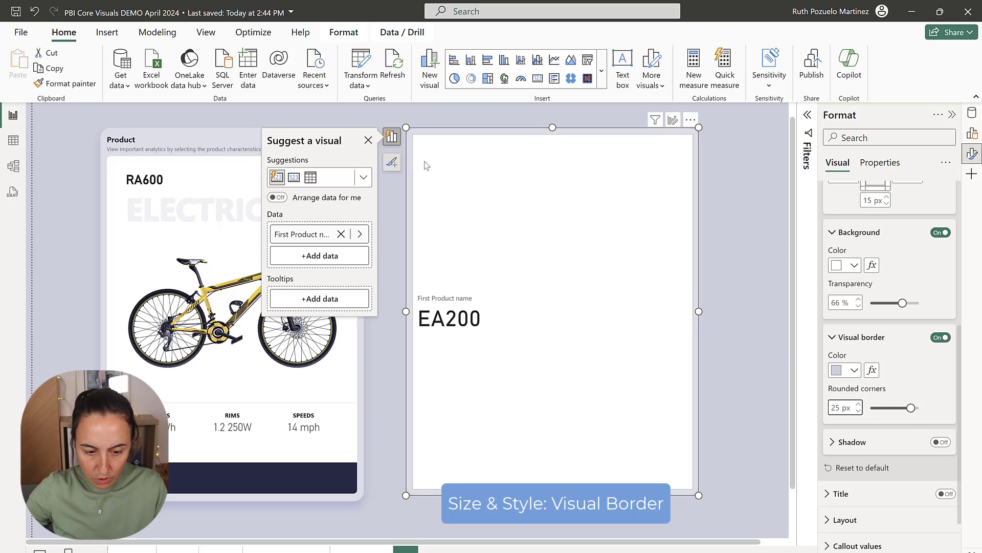
{"action": "left_click", "coordinate": [727, 172]}
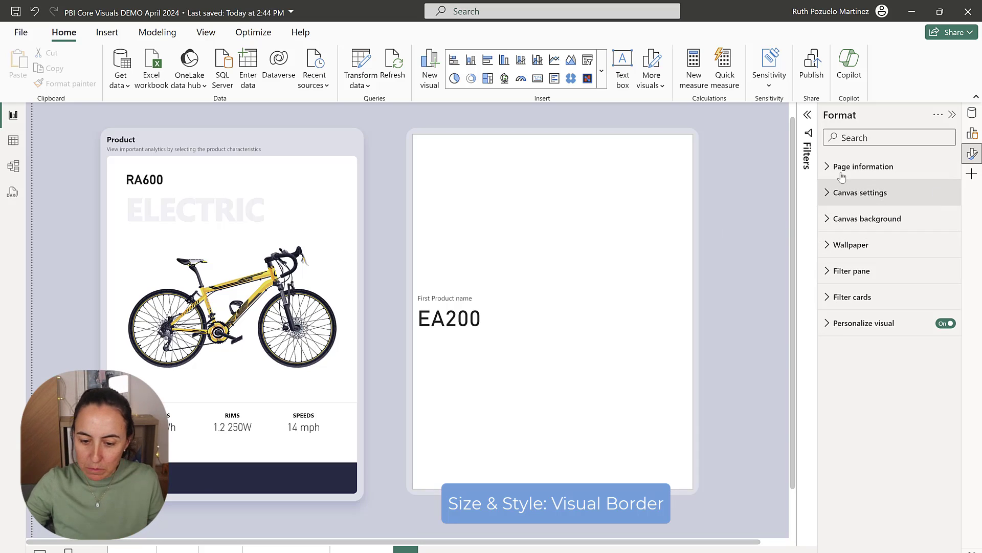
Turn on the new card's title with the text "Product" in Segoe UI Bold
{"action": "left_click", "coordinate": [674, 176]}
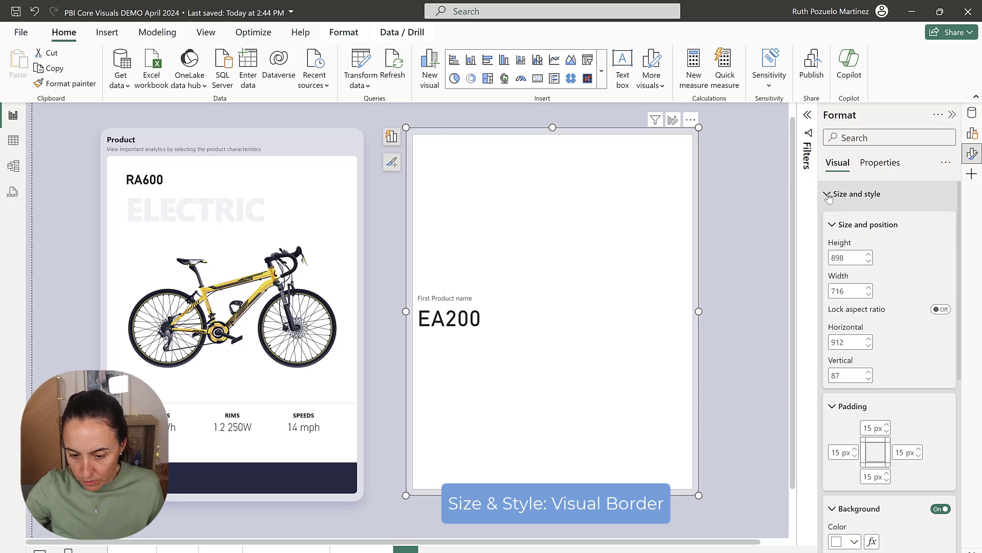
{"action": "left_click", "coordinate": [857, 193]}
{"action": "left_click", "coordinate": [842, 282]}
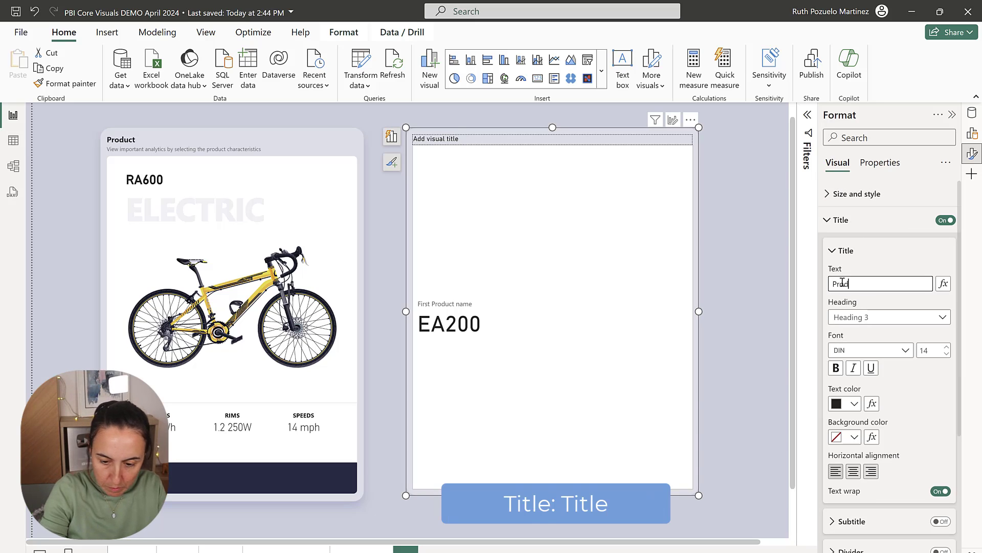
{"action": "type", "text": "Product"}
{"action": "left_click", "coordinate": [872, 350]}
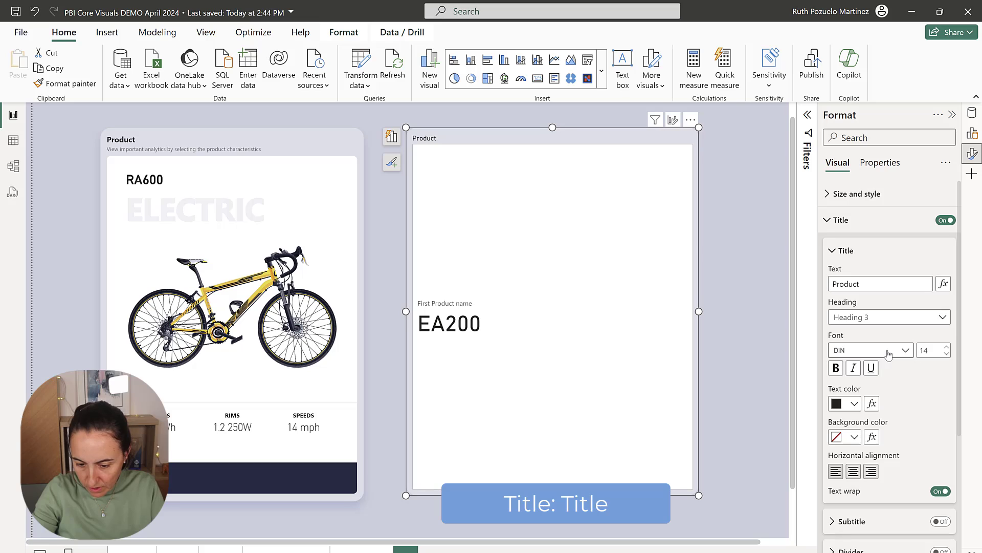
{"action": "scroll", "coordinate": [851, 478], "scroll_direction": "down", "scroll_amount": 1}
{"action": "scroll", "coordinate": [851, 478], "scroll_direction": "down", "scroll_amount": 3}
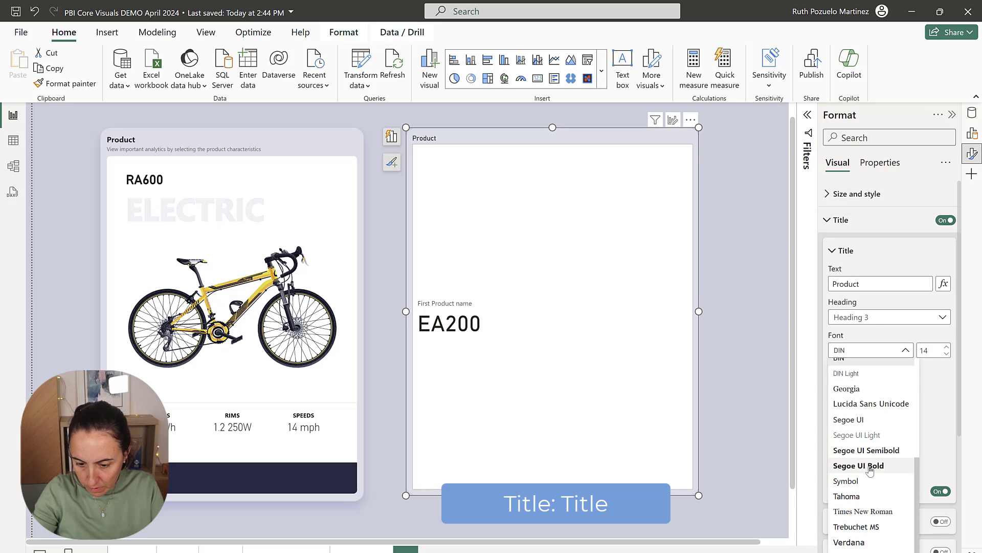
{"action": "left_click", "coordinate": [865, 468]}
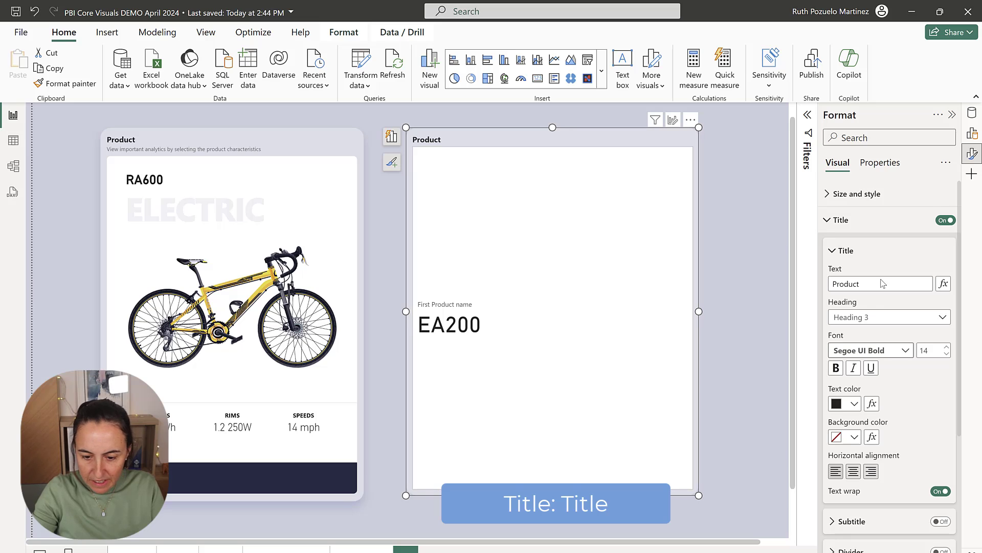
Turn on the card's subtitle with the text "View important analytics by selecting the product characteristics"
{"action": "scroll", "coordinate": [872, 328], "scroll_direction": "down", "scroll_amount": 3}
{"action": "left_click", "coordinate": [940, 334]}
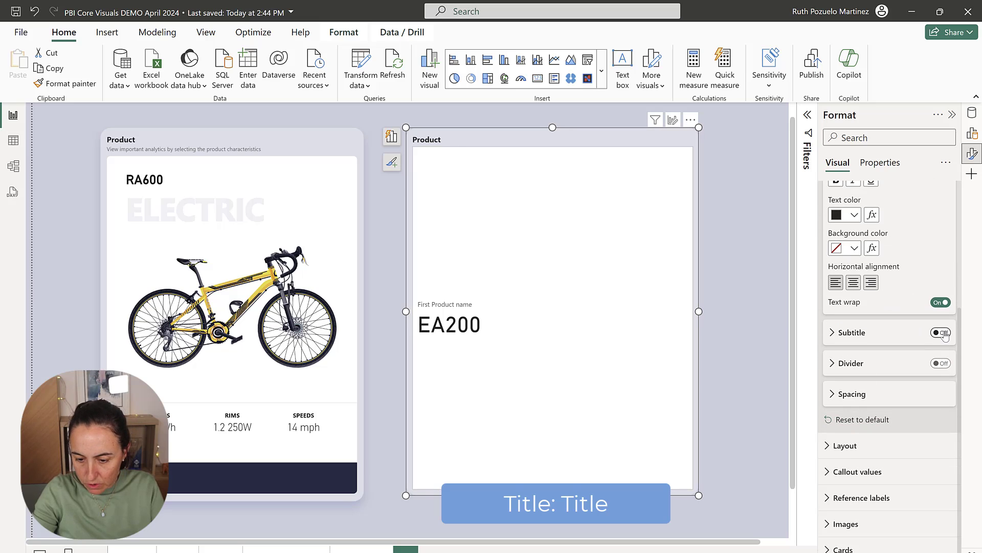
{"action": "left_click", "coordinate": [858, 365]}
{"action": "type", "text": "View important analytics by selecting the product characteristics"}
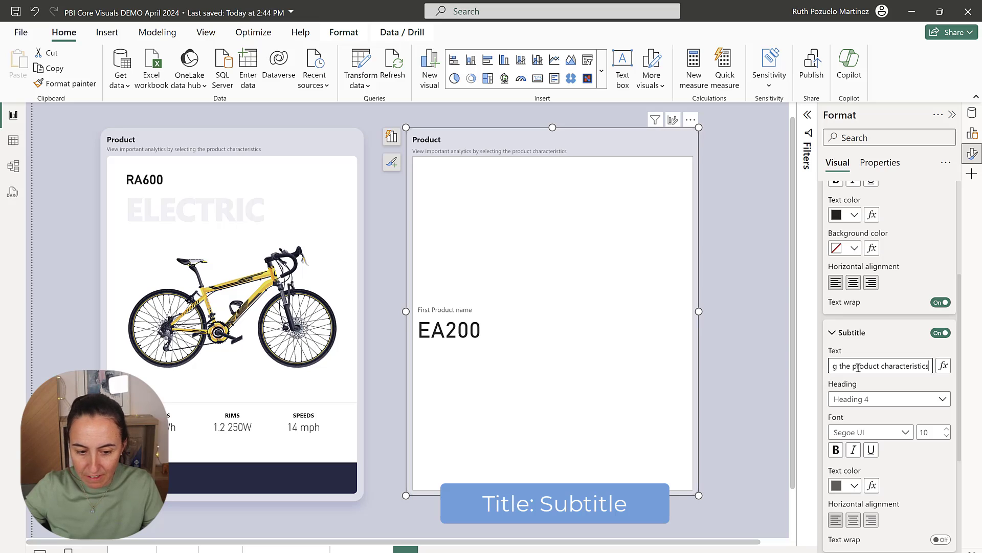
Customize the title spacing to 2 px below the title and 10 px below the subtitle
{"action": "scroll", "coordinate": [870, 358], "scroll_direction": "down", "scroll_amount": 3}
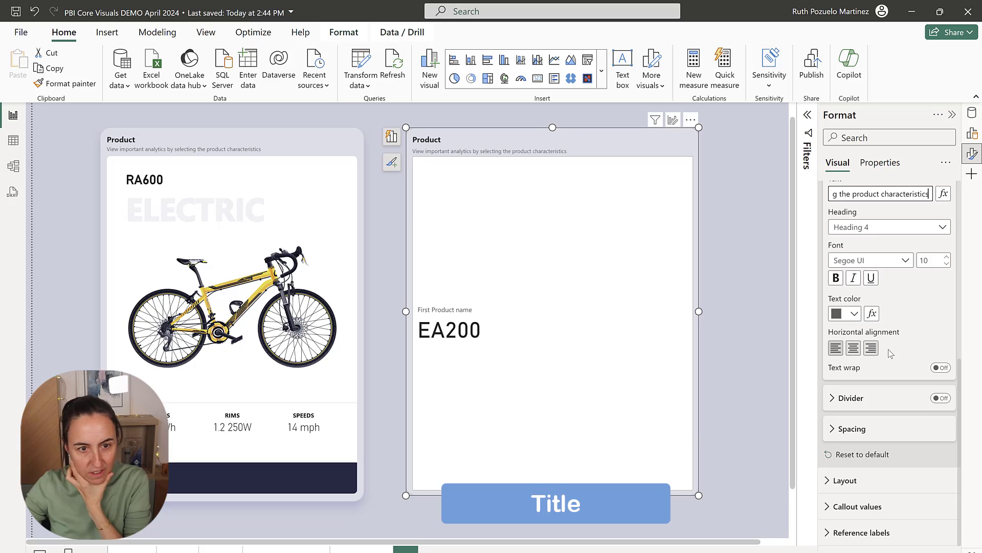
{"action": "scroll", "coordinate": [906, 307], "scroll_direction": "up", "scroll_amount": 5}
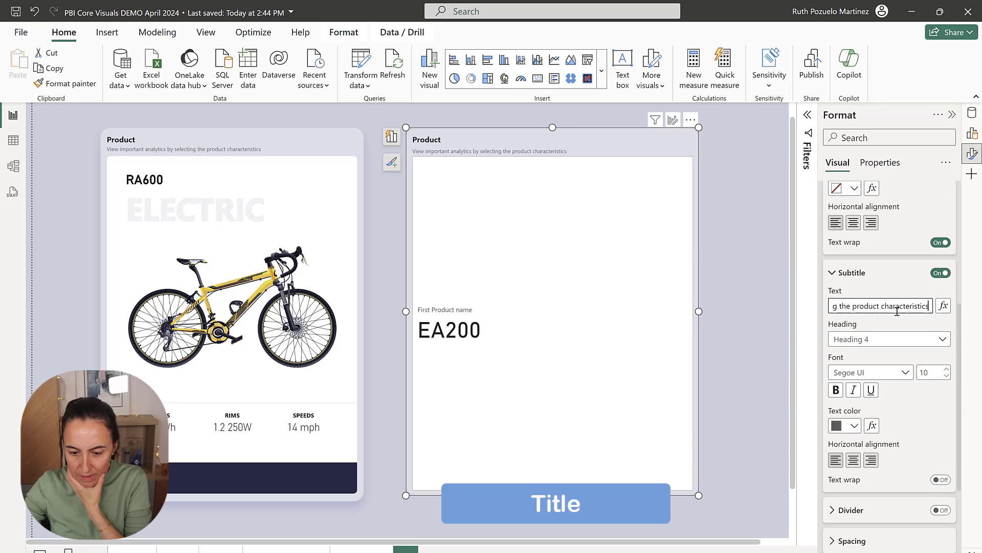
{"action": "double_click", "coordinate": [866, 220]}
{"action": "left_click", "coordinate": [850, 344]}
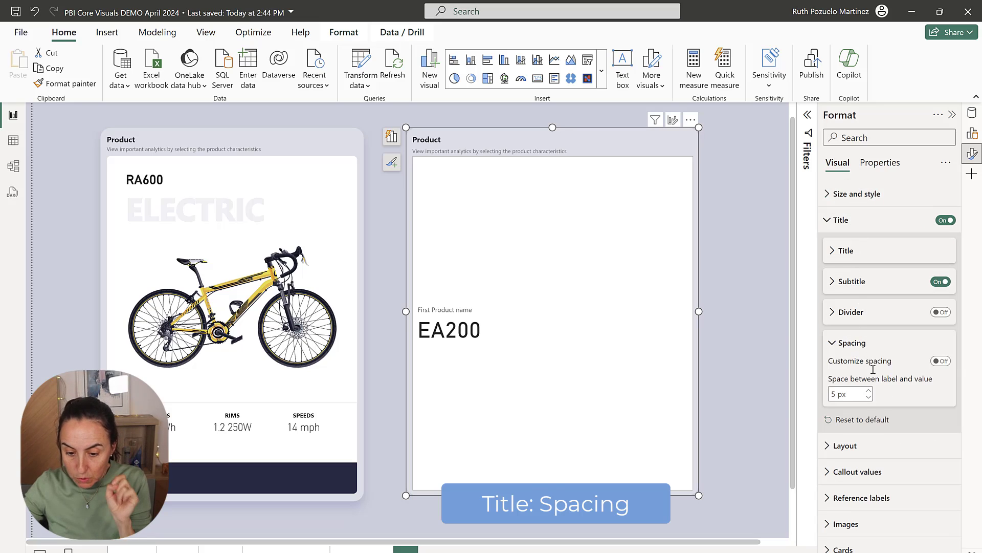
{"action": "left_click", "coordinate": [934, 362]}
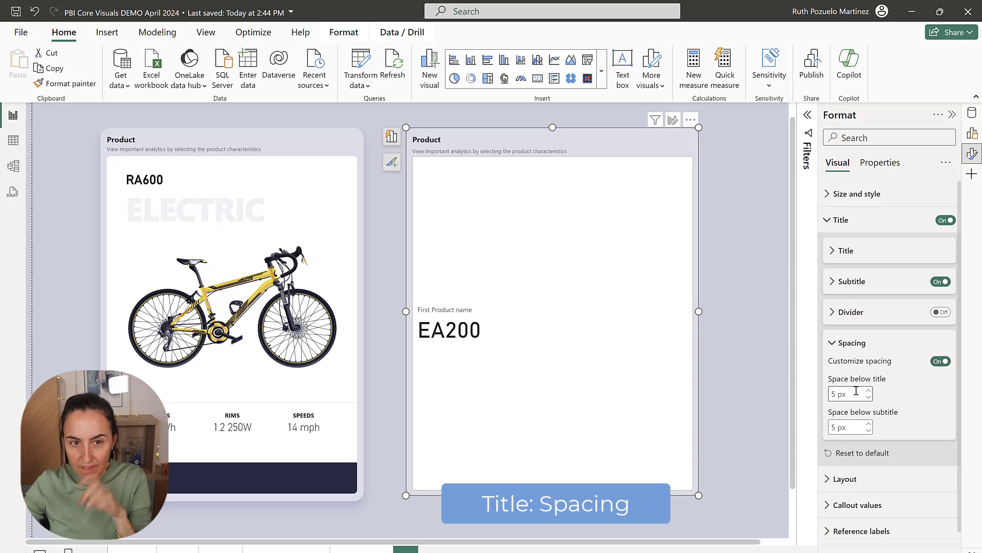
{"action": "left_click_drag", "start_coordinate": [847, 393], "coordinate": [826, 393]}
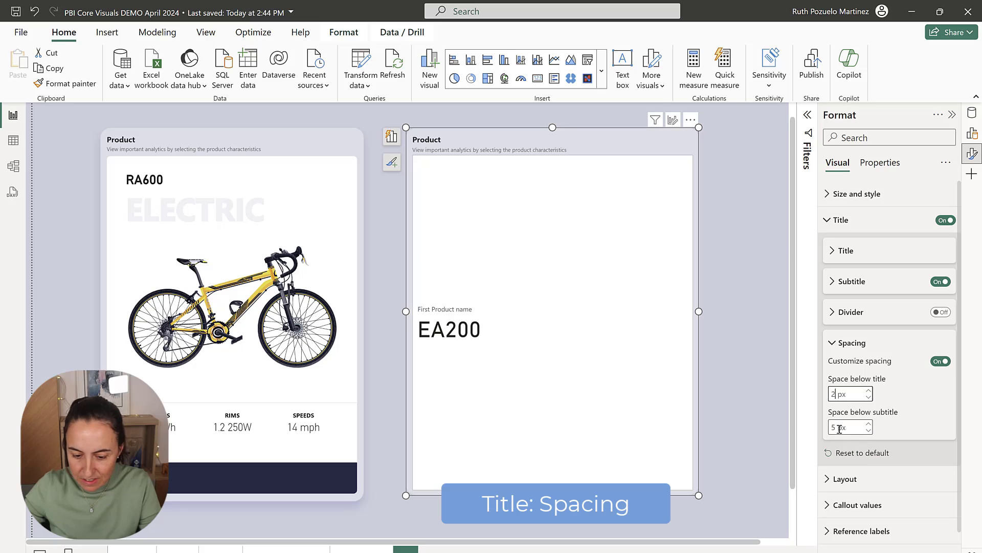
{"action": "left_click_drag", "start_coordinate": [836, 428], "coordinate": [827, 434]}
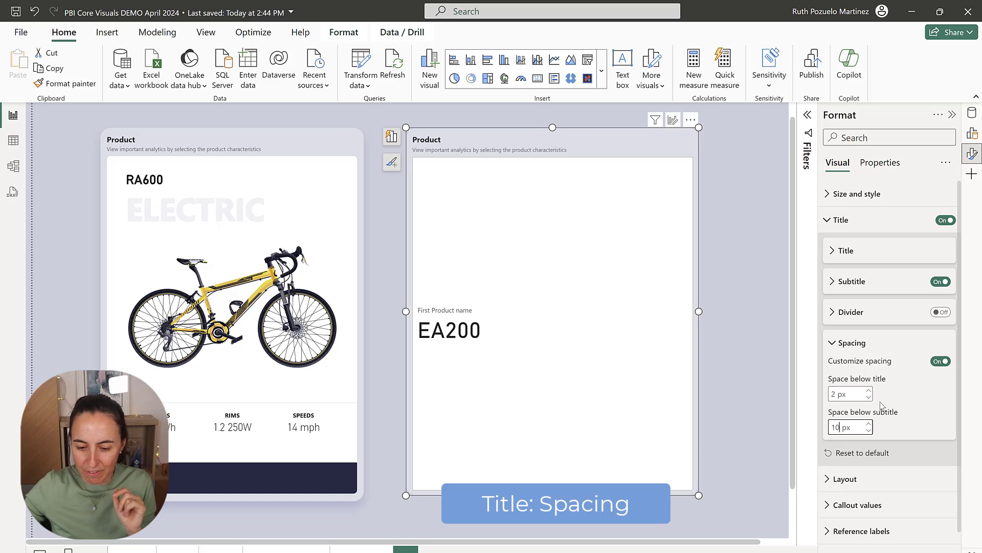
{"action": "left_click", "coordinate": [841, 220]}
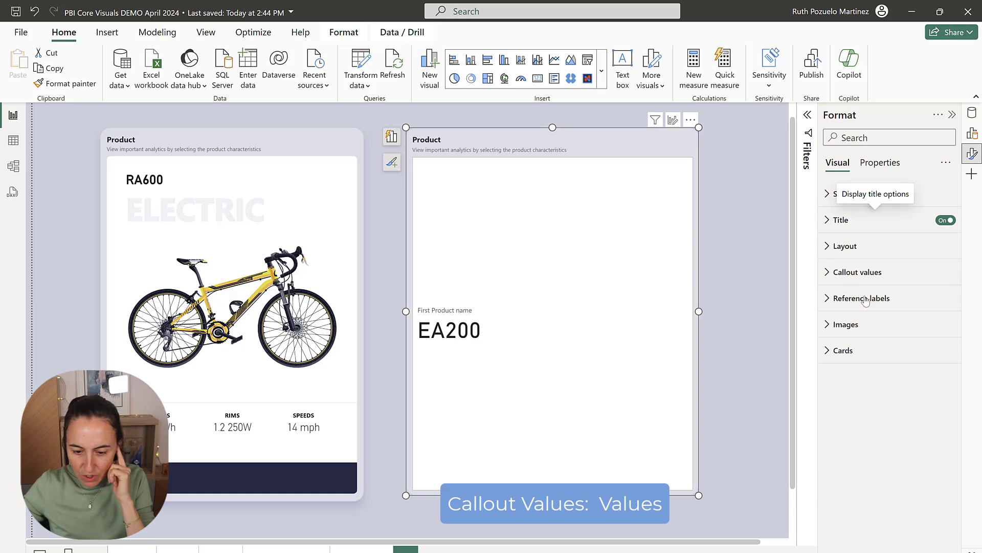
Format the callout value of the First Product name series in bold at font size 26
{"action": "left_click", "coordinate": [877, 272]}
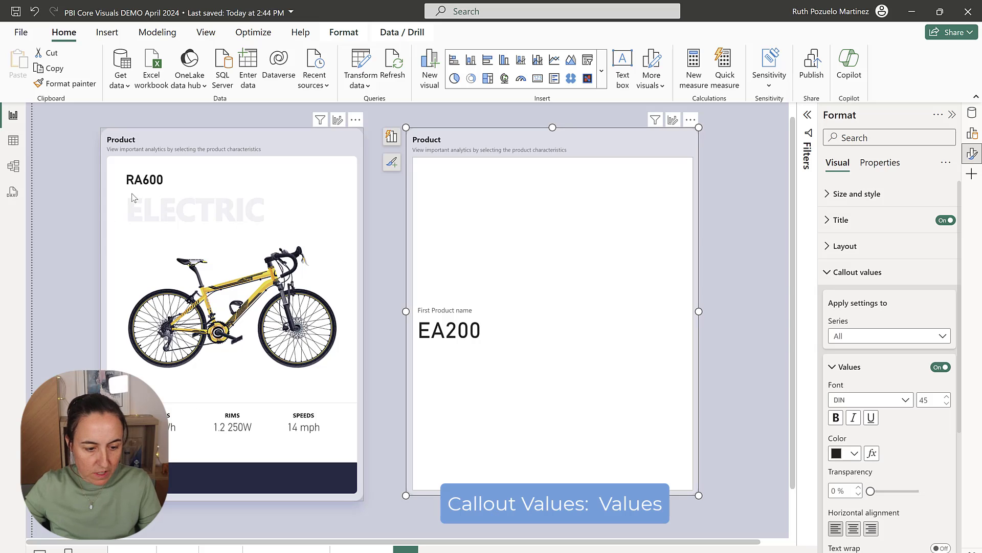
{"action": "left_click", "coordinate": [858, 334]}
{"action": "left_click", "coordinate": [876, 369]}
{"action": "scroll", "coordinate": [886, 362], "scroll_direction": "down", "scroll_amount": 2}
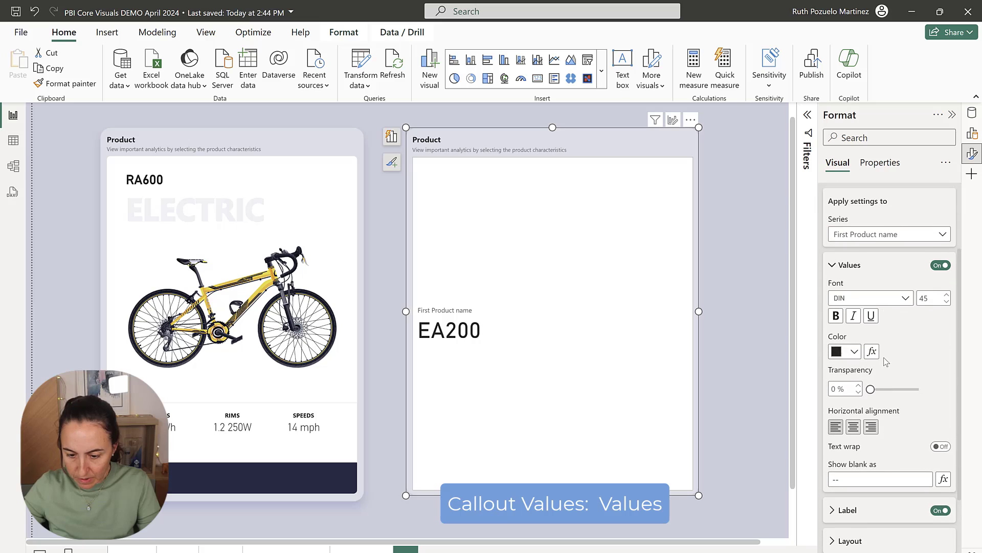
{"action": "scroll", "coordinate": [886, 361], "scroll_direction": "down", "scroll_amount": 1}
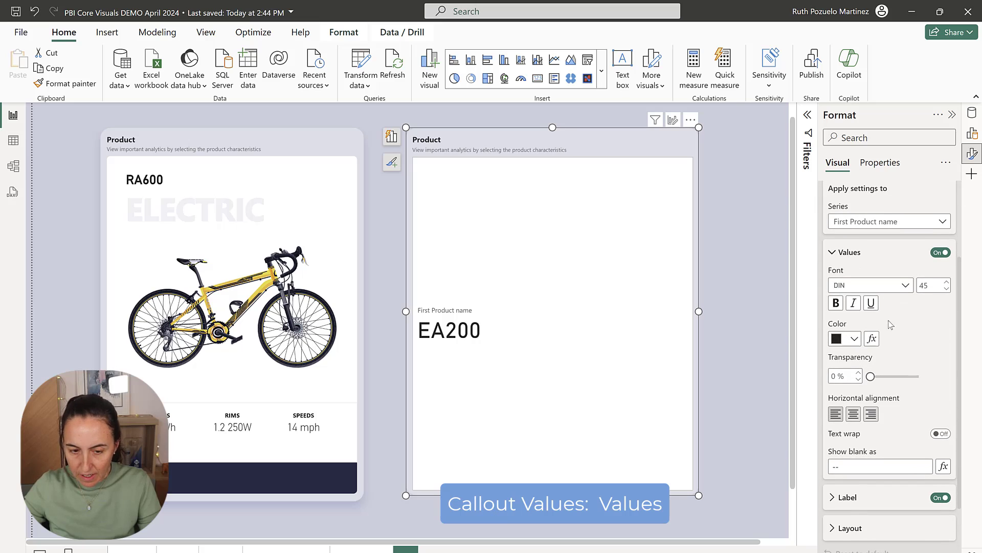
{"action": "double_click", "coordinate": [924, 286]}
{"action": "type", "text": "26"}
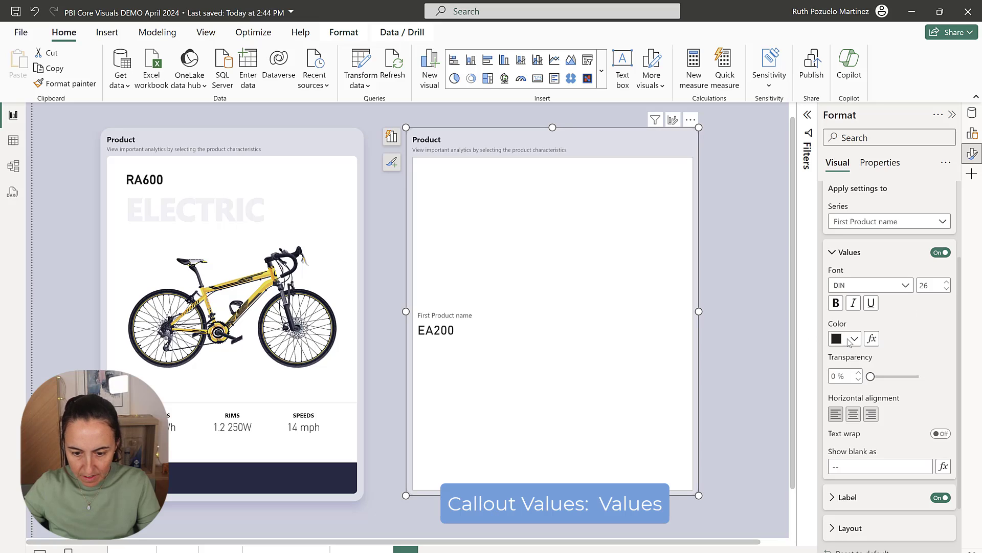
{"action": "left_click", "coordinate": [836, 304]}
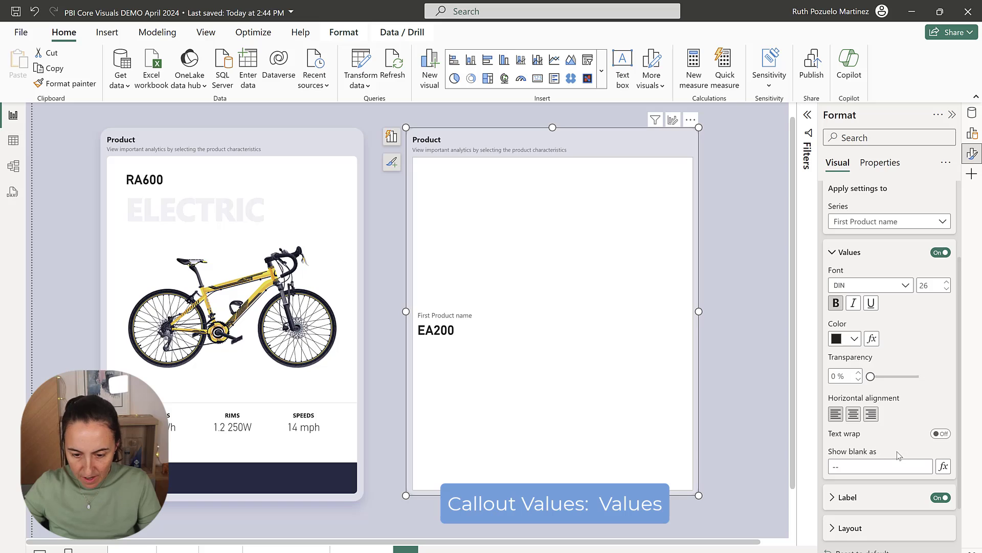
{"action": "scroll", "coordinate": [890, 434], "scroll_direction": "down", "scroll_amount": 2}
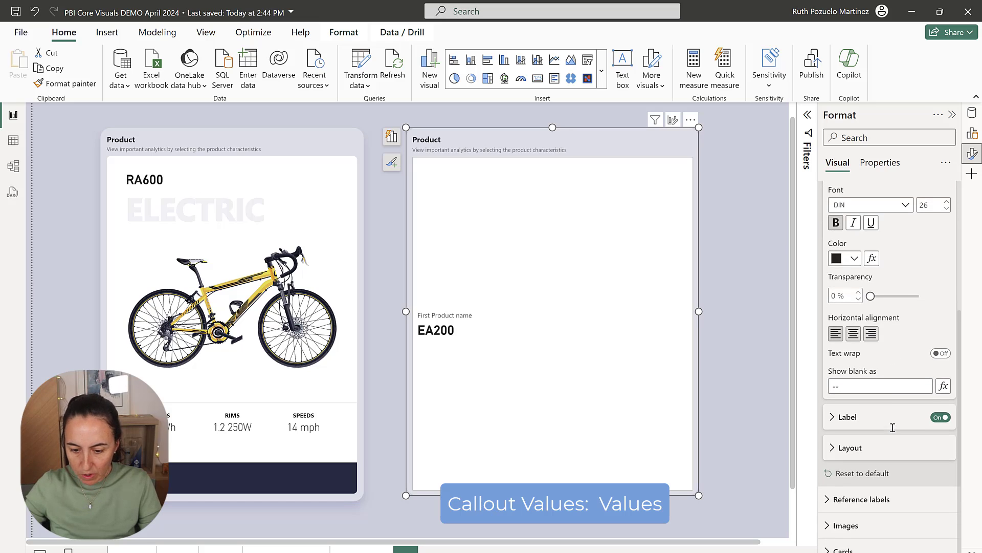
{"action": "scroll", "coordinate": [894, 348], "scroll_direction": "up", "scroll_amount": 4}
{"action": "left_click", "coordinate": [844, 343]}
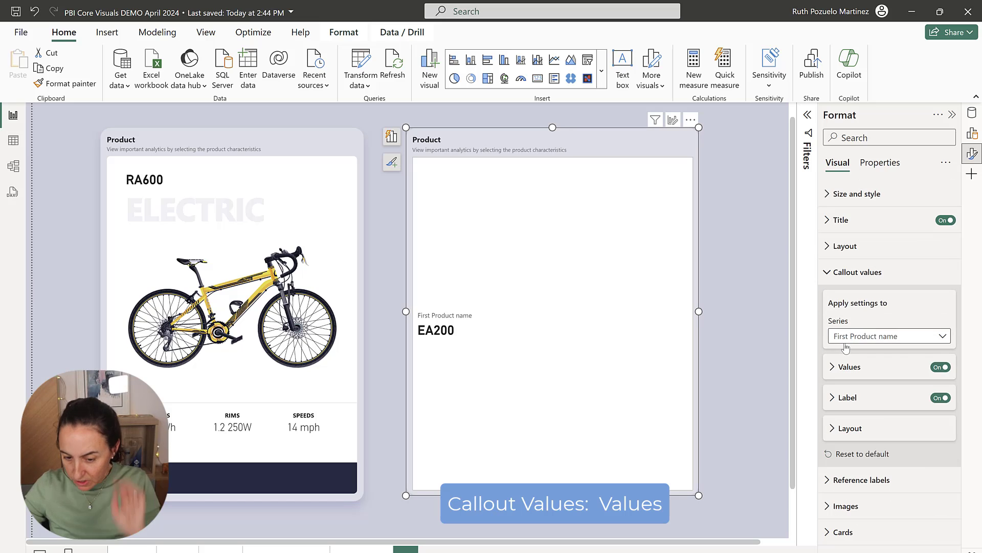
Base the callout label's text on the Product Category field, summarized as First, through conditional formatting
{"action": "left_click", "coordinate": [853, 398]}
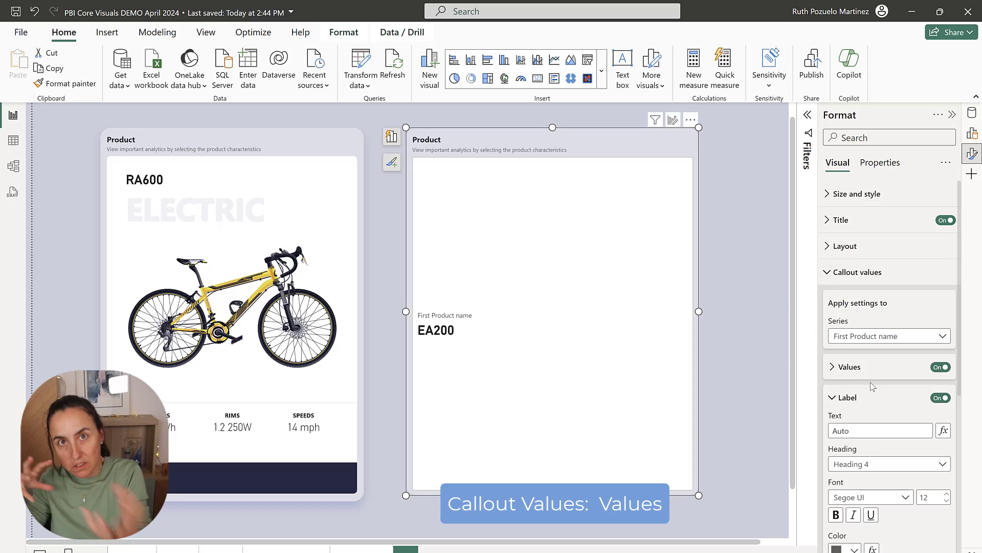
{"action": "scroll", "coordinate": [890, 390], "scroll_direction": "down", "scroll_amount": 3}
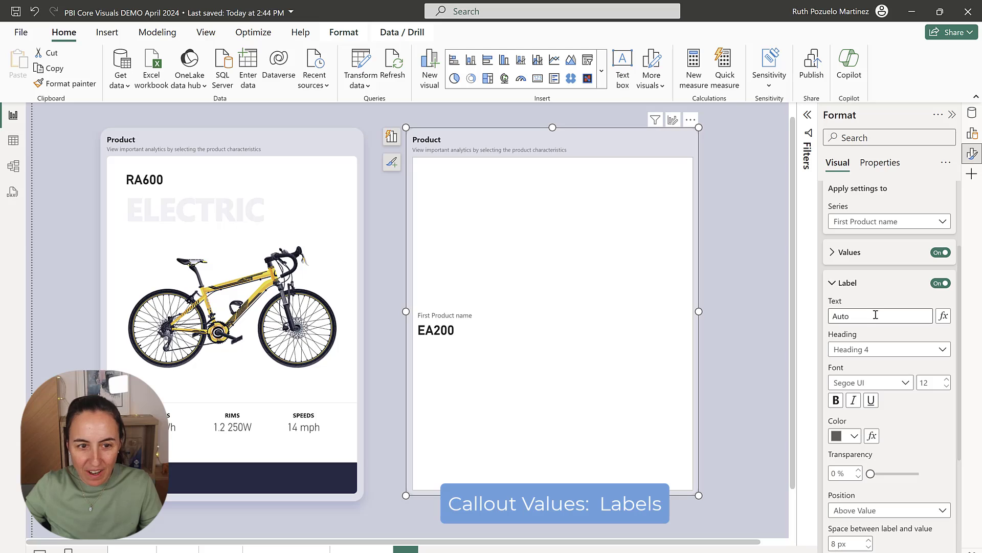
{"action": "left_click", "coordinate": [945, 316]}
{"action": "left_click", "coordinate": [251, 214]}
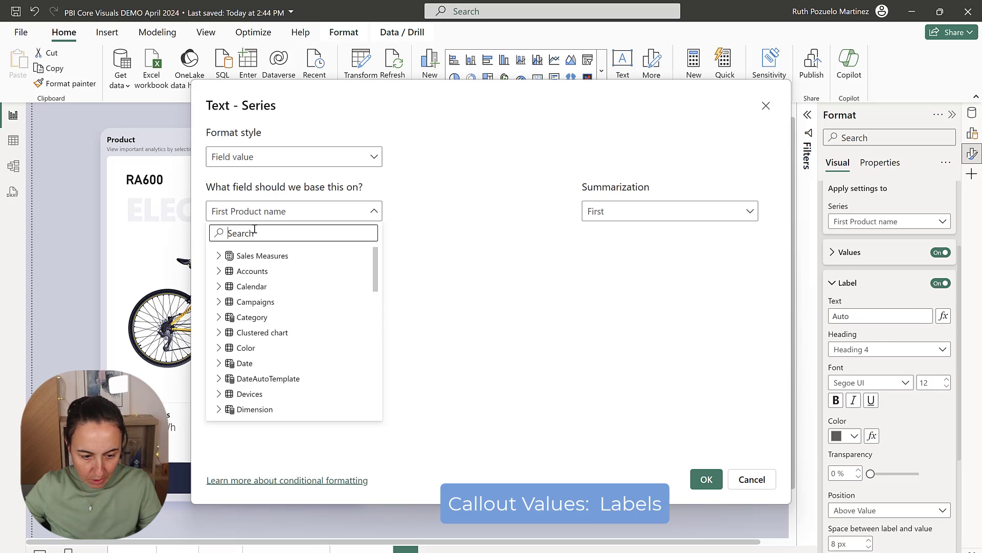
{"action": "type", "text": "category"}
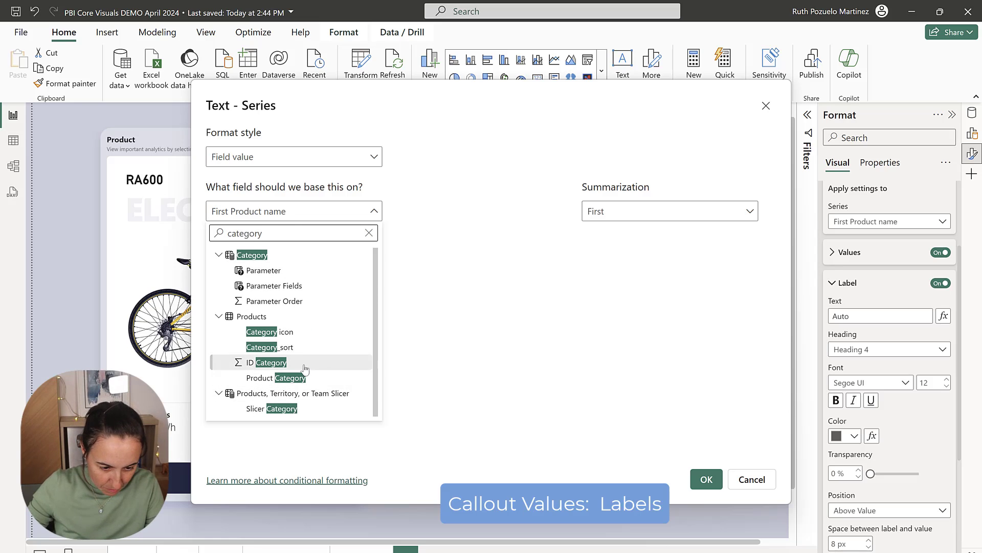
{"action": "left_click", "coordinate": [295, 378]}
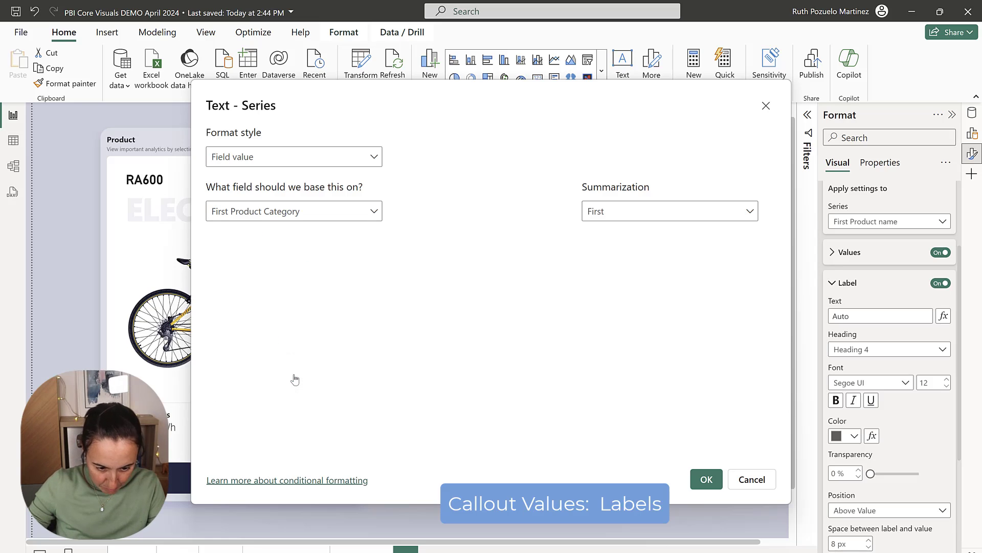
{"action": "left_click", "coordinate": [705, 479]}
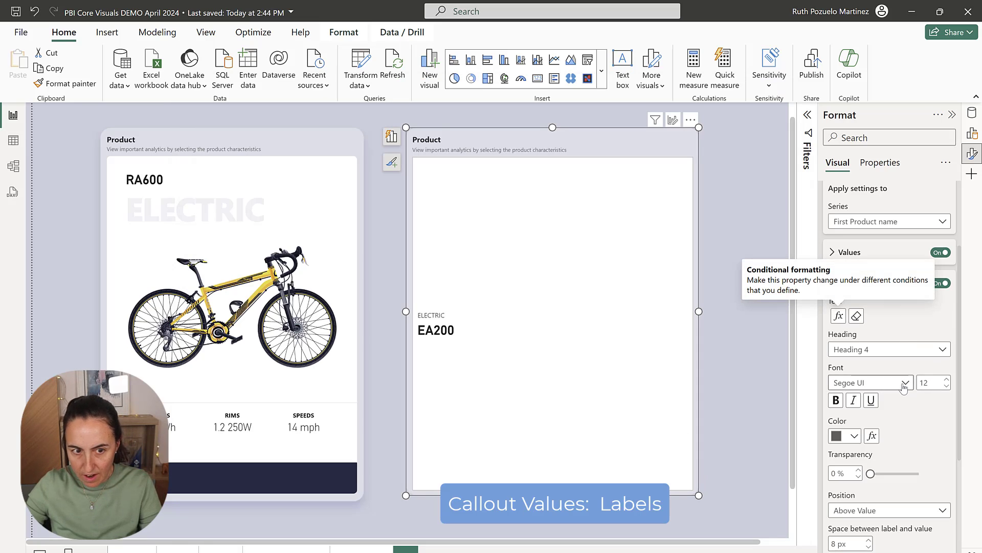
Set the callout label's font to Segoe UI Bold at size 58
{"action": "key", "text": "Down"}
{"action": "key", "text": "Tab"}
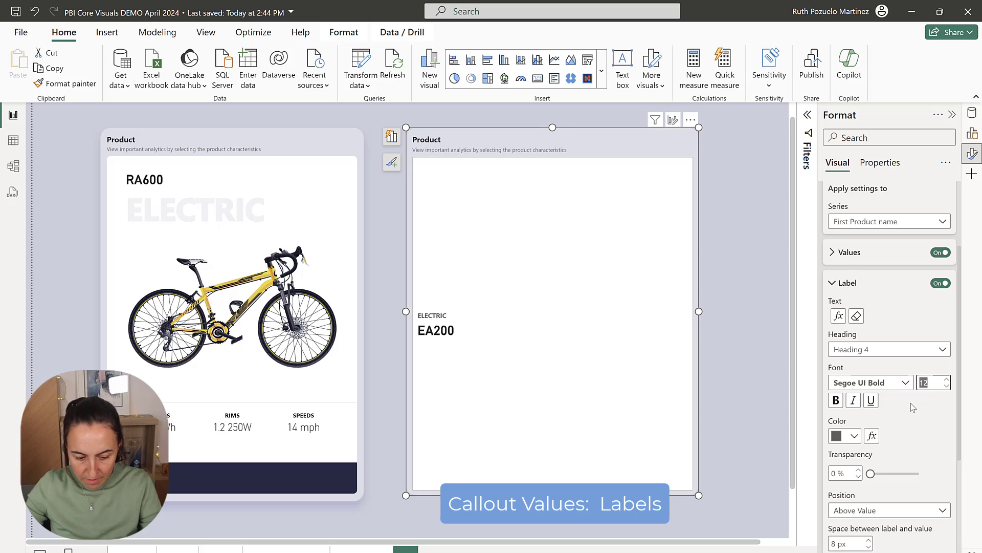
{"action": "type", "text": "58"}
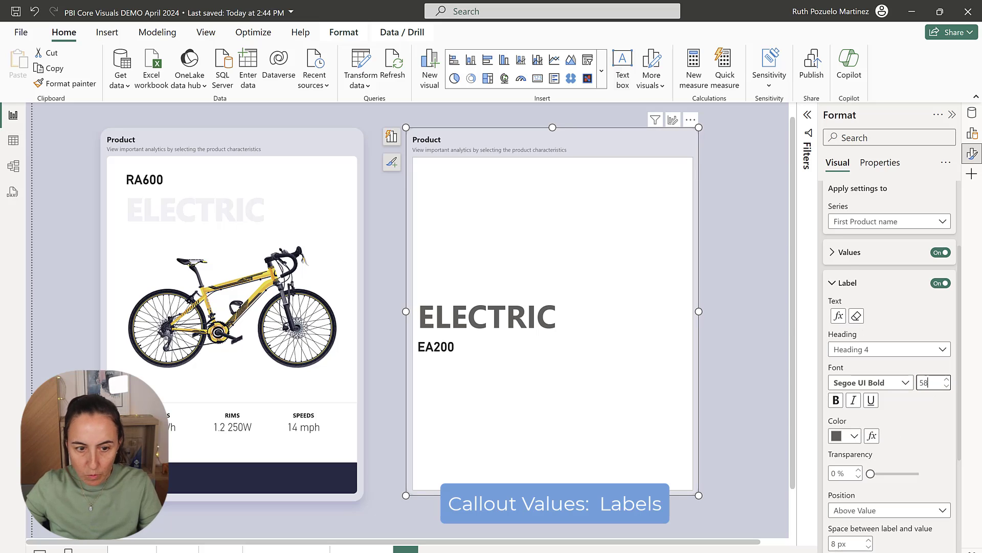
{"action": "key", "text": "Return"}
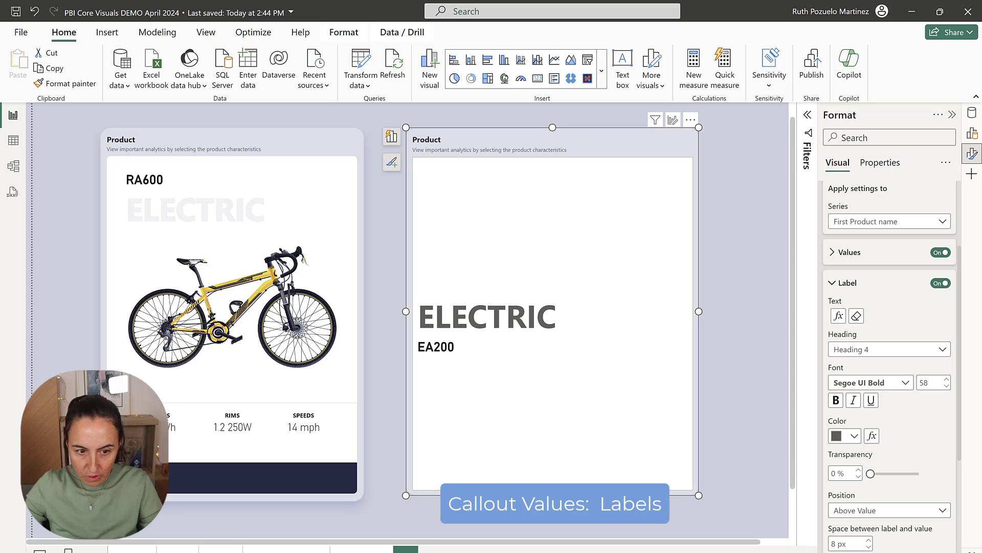
Set the callout label's color to #F0F0F4 and turn on bold
{"action": "left_click", "coordinate": [847, 435]}
{"action": "left_click", "coordinate": [847, 436]}
{"action": "left_click", "coordinate": [847, 435]}
{"action": "left_click", "coordinate": [800, 408]}
{"action": "type", "text": "#F0F0F4"}
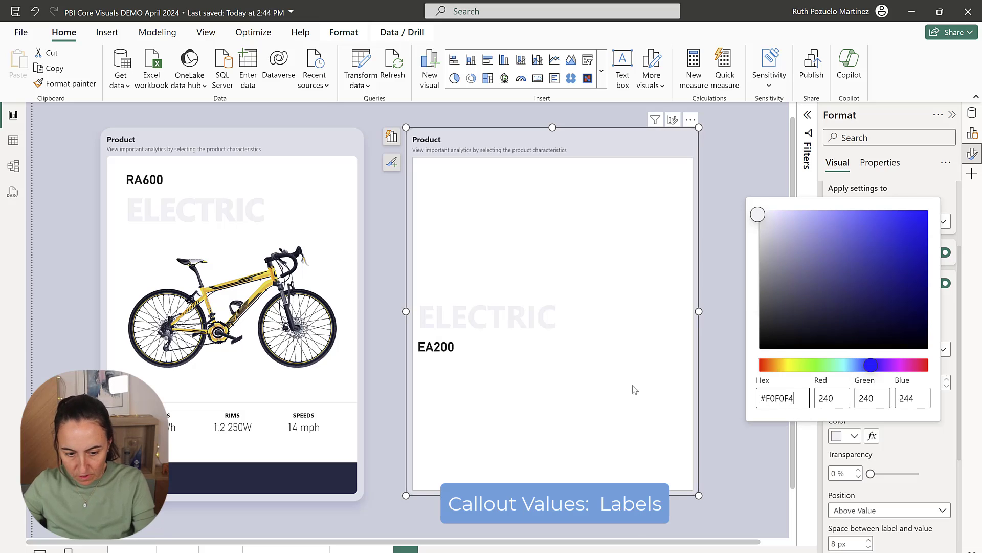
{"action": "left_click", "coordinate": [579, 362]}
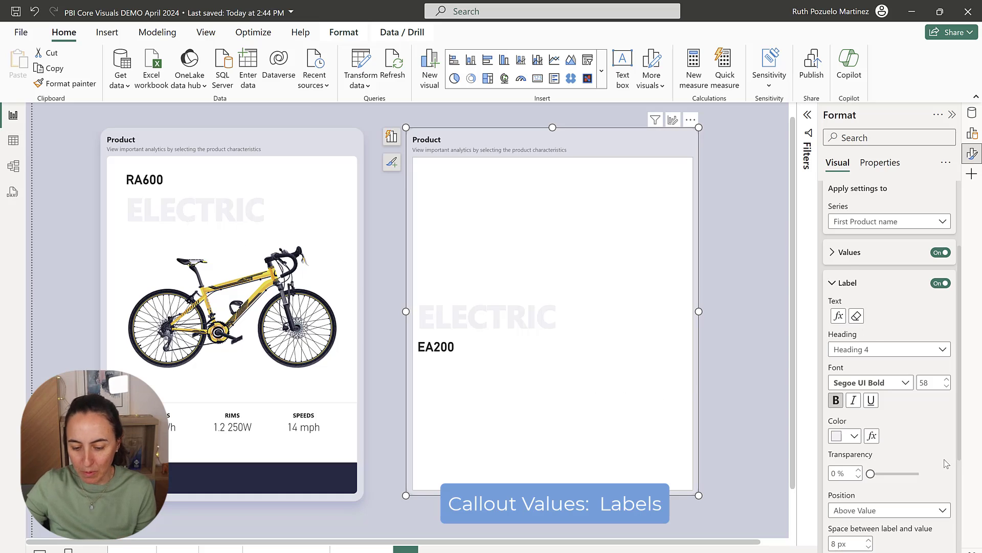
Position the callout label below the value and close the label settings
{"action": "scroll", "coordinate": [890, 412], "scroll_direction": "down", "scroll_amount": 3}
{"action": "left_click", "coordinate": [893, 402]}
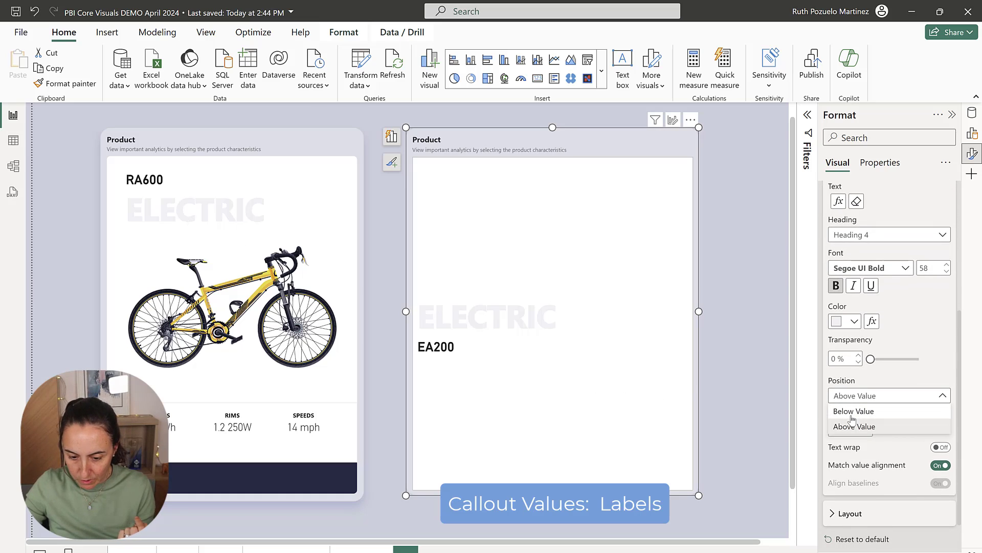
{"action": "left_click", "coordinate": [849, 412]}
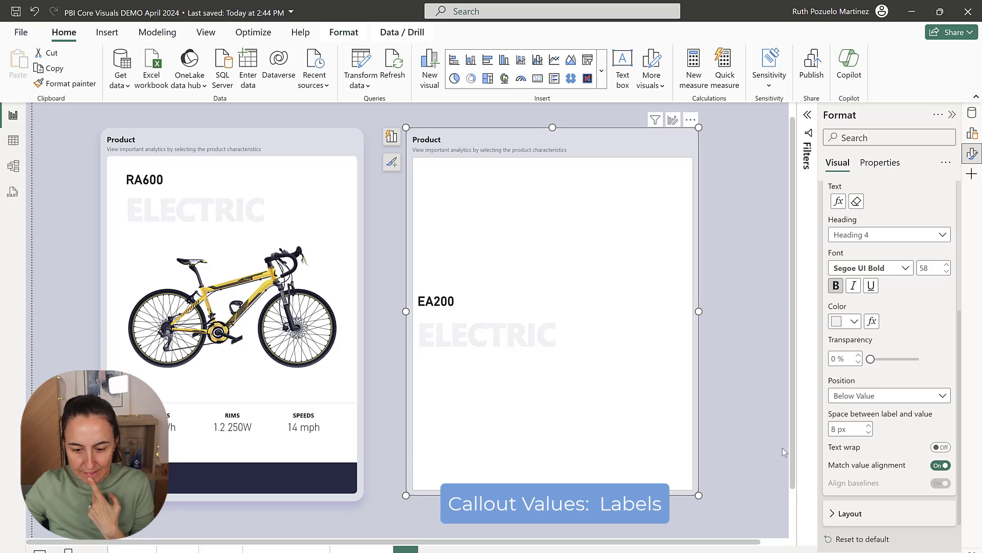
{"action": "scroll", "coordinate": [866, 413], "scroll_direction": "down", "scroll_amount": 2}
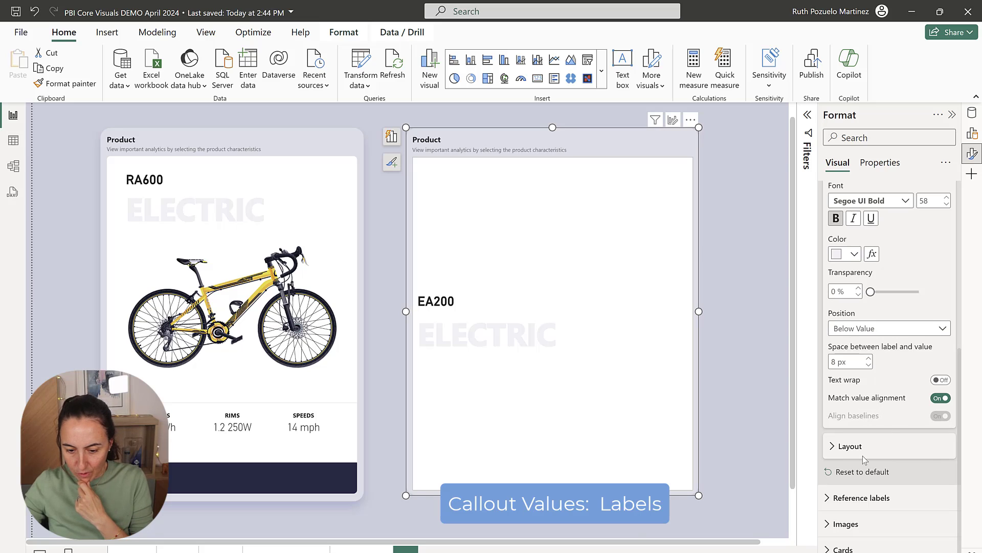
{"action": "scroll", "coordinate": [876, 370], "scroll_direction": "up", "scroll_amount": 5}
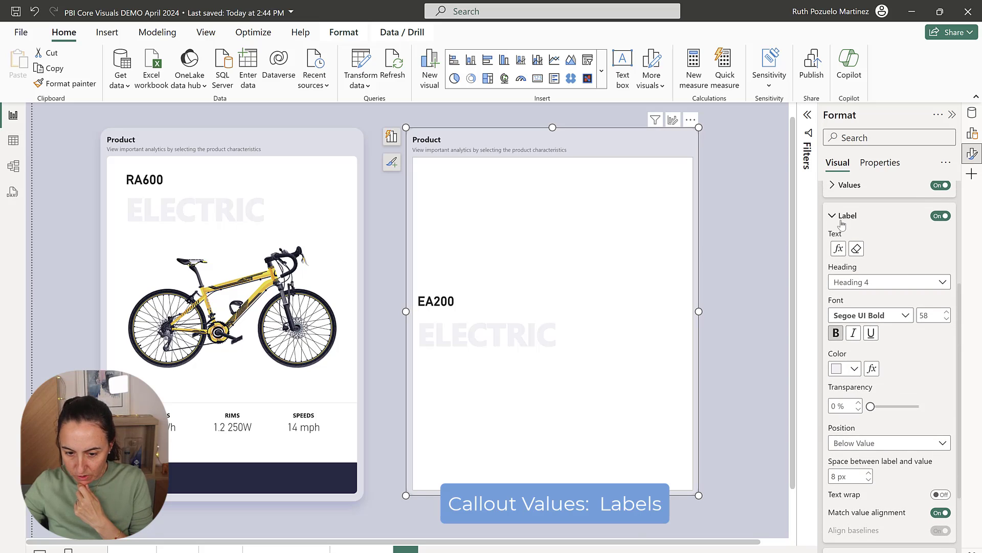
{"action": "left_click", "coordinate": [842, 221]}
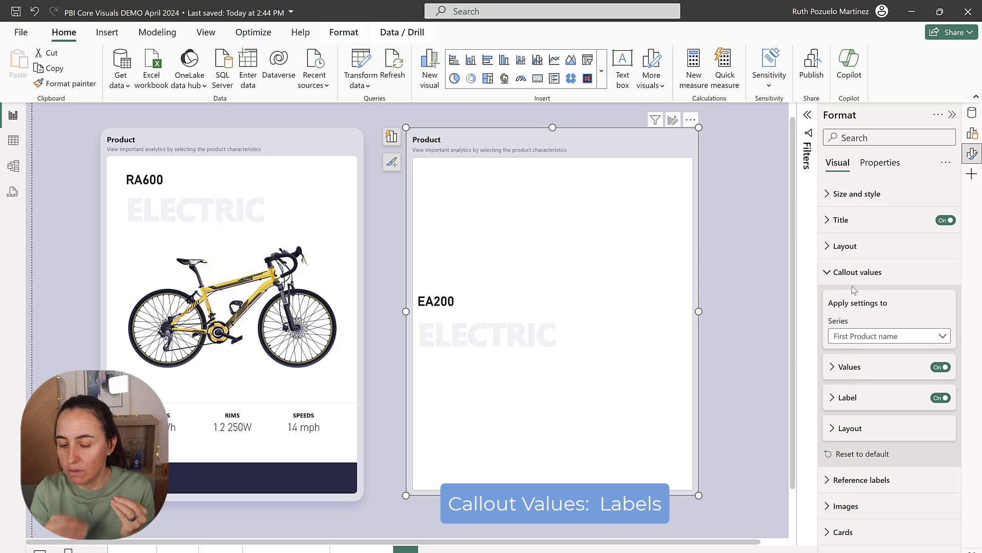
Add Accessory_a and Accessory_b from the Products table as reference labels for the First Product name series
{"action": "left_click", "coordinate": [864, 428]}
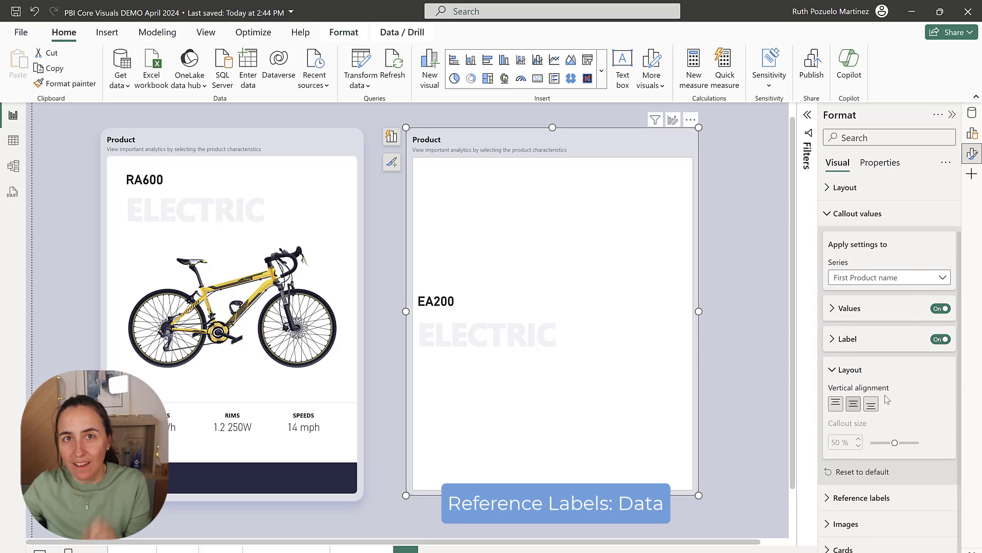
{"action": "left_click", "coordinate": [880, 498]}
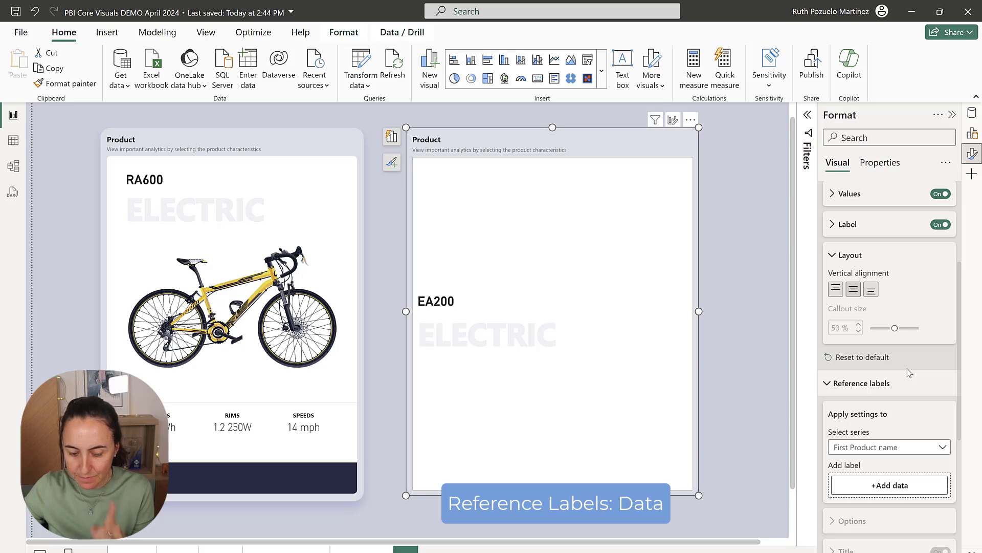
{"action": "scroll", "coordinate": [912, 400], "scroll_direction": "down", "scroll_amount": 1}
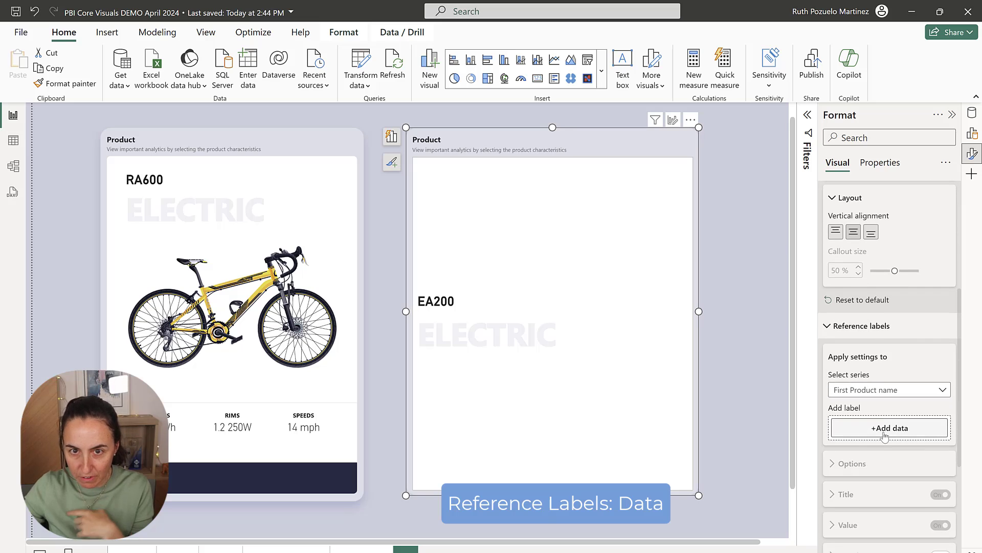
{"action": "left_click", "coordinate": [884, 427]}
{"action": "left_click", "coordinate": [744, 157]}
{"action": "type", "text": "acc"}
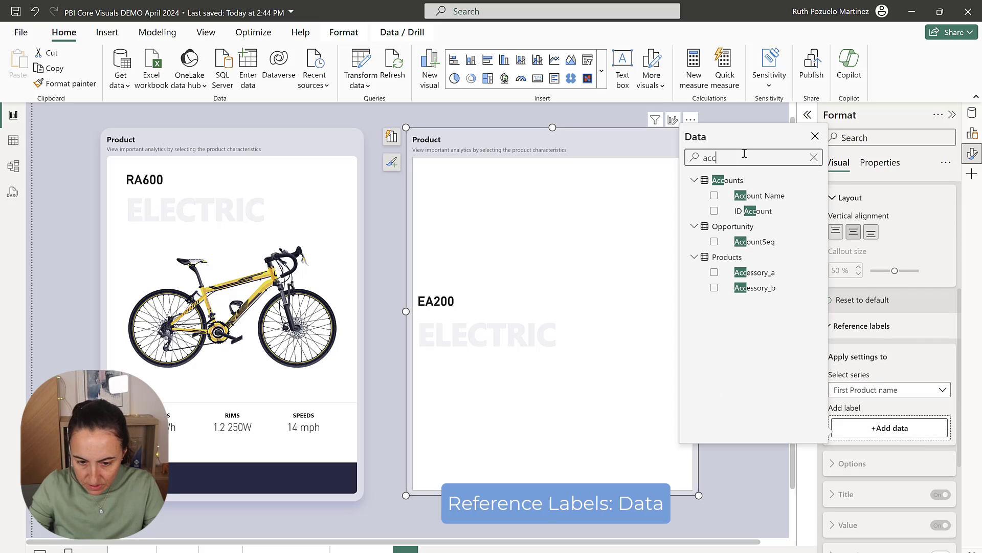
{"action": "left_click", "coordinate": [714, 273]}
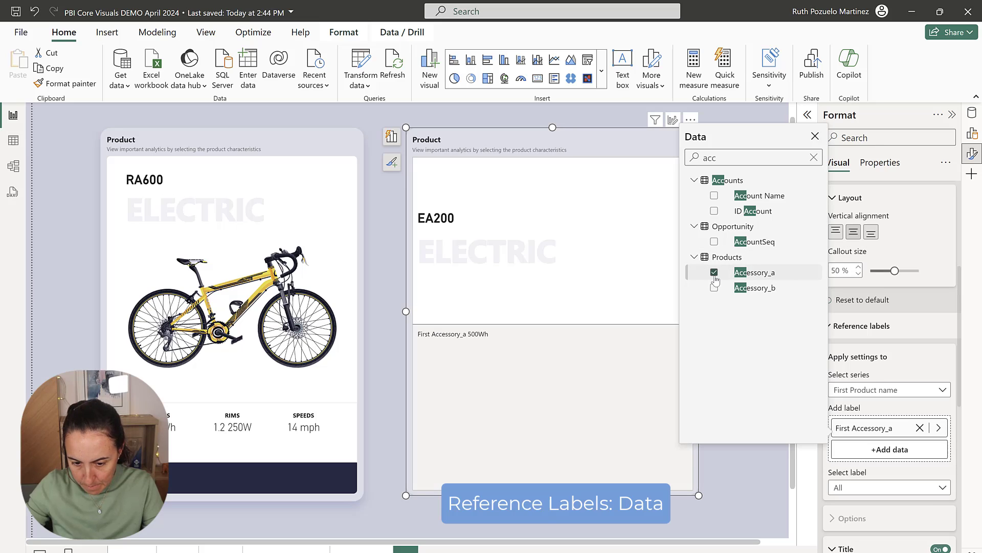
{"action": "left_click", "coordinate": [715, 288]}
Add the Speeds field from the Products table as a third reference label
{"action": "double_click", "coordinate": [690, 161]}
{"action": "key", "text": "BackSpace"}
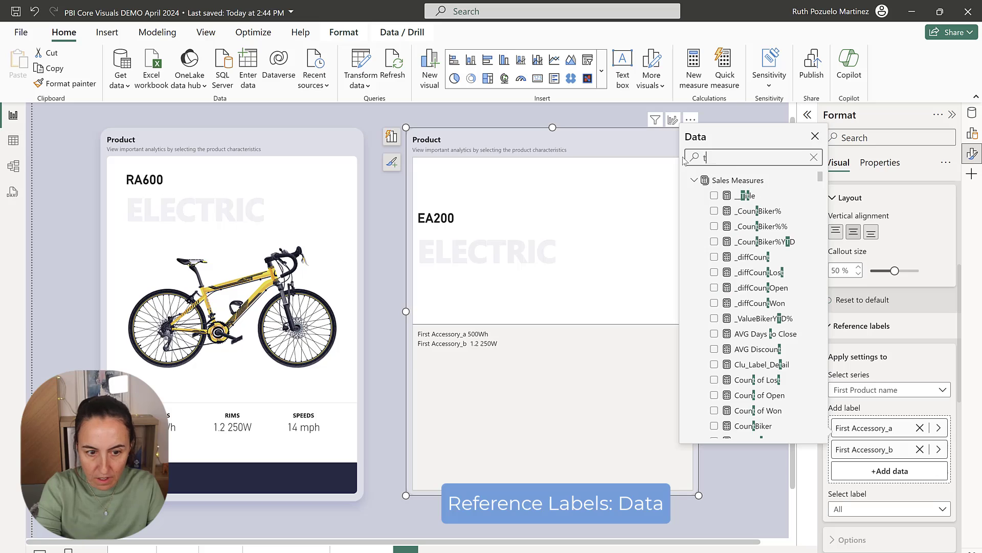
{"action": "type", "text": "spe"}
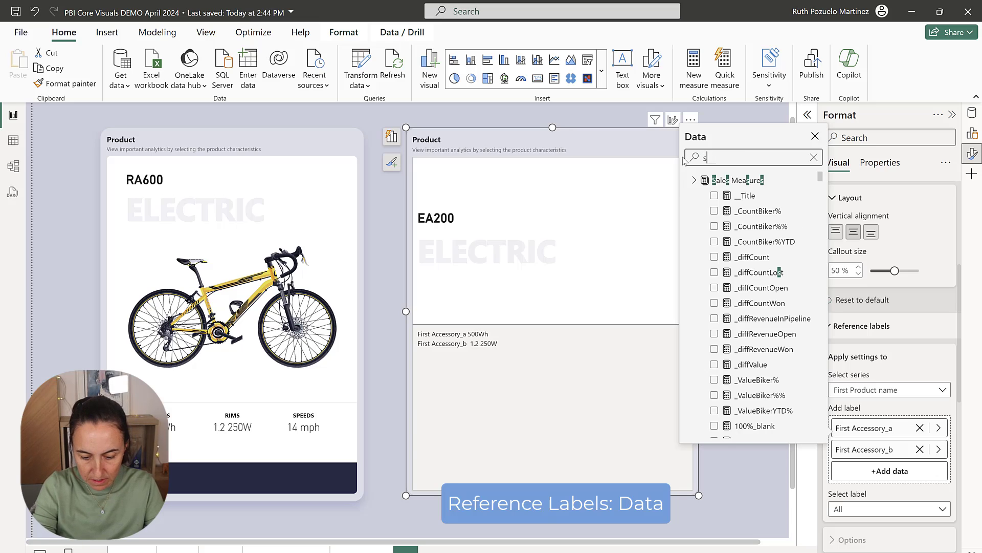
{"action": "left_click", "coordinate": [733, 198]}
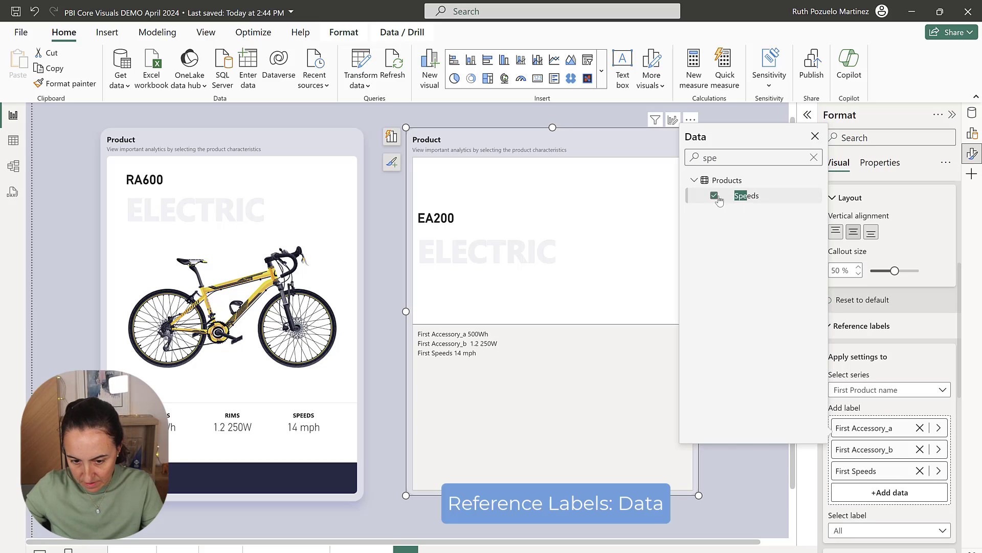
{"action": "left_click", "coordinate": [542, 376]}
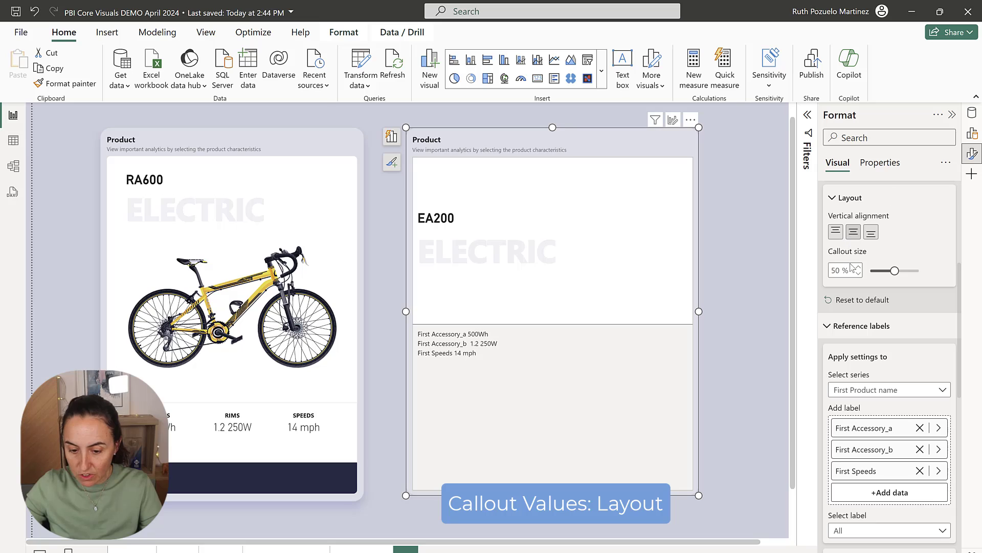
Adjust the callout size in the callout layout settings to 63%
{"action": "left_click_drag", "start_coordinate": [841, 270], "coordinate": [825, 276]}
{"action": "left_click", "coordinate": [825, 277]}
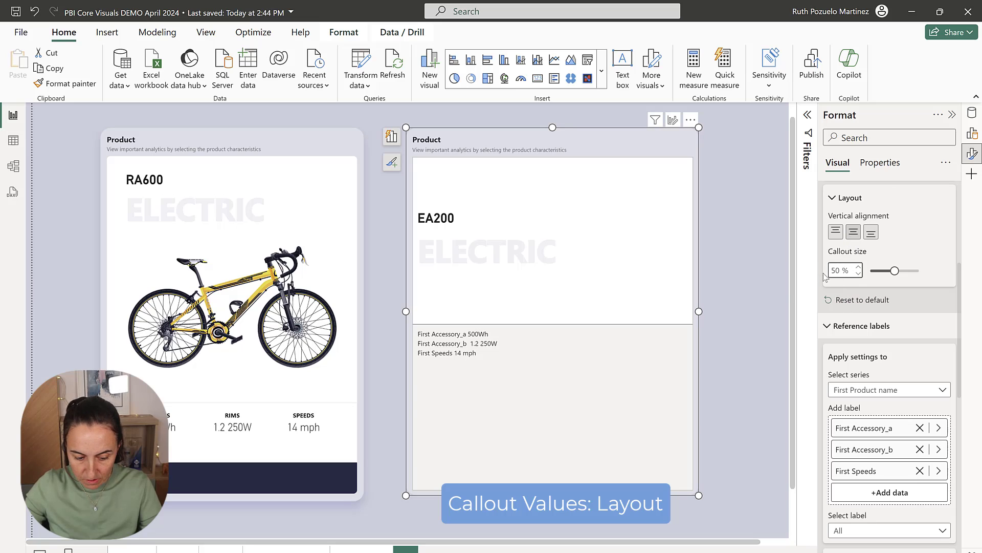
{"action": "type", "text": "27"}
{"action": "key", "text": "Return"}
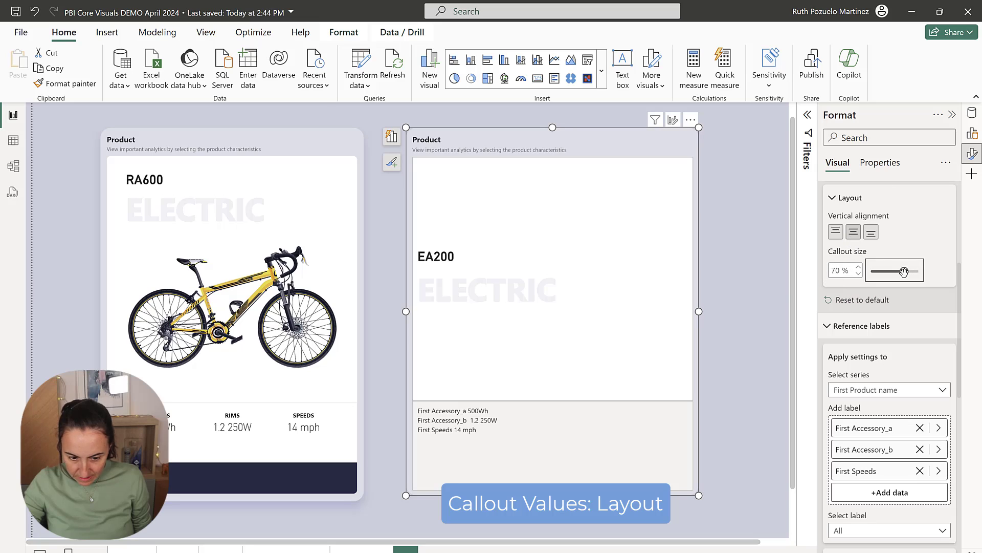
{"action": "left_click_drag", "start_coordinate": [883, 271], "coordinate": [901, 271]}
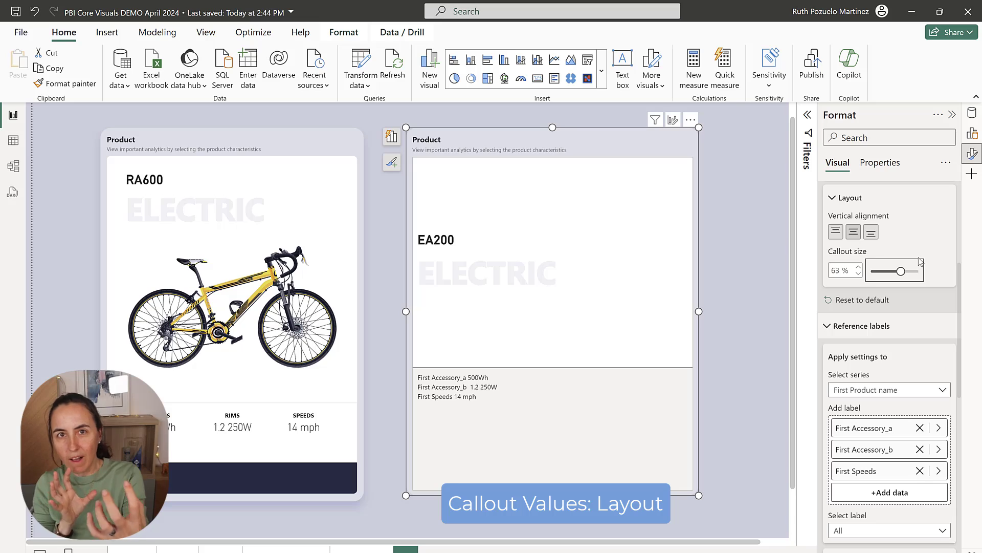
Set the callout size of the card to 73% in the callout layout settings
{"action": "left_click", "coordinate": [832, 272]}
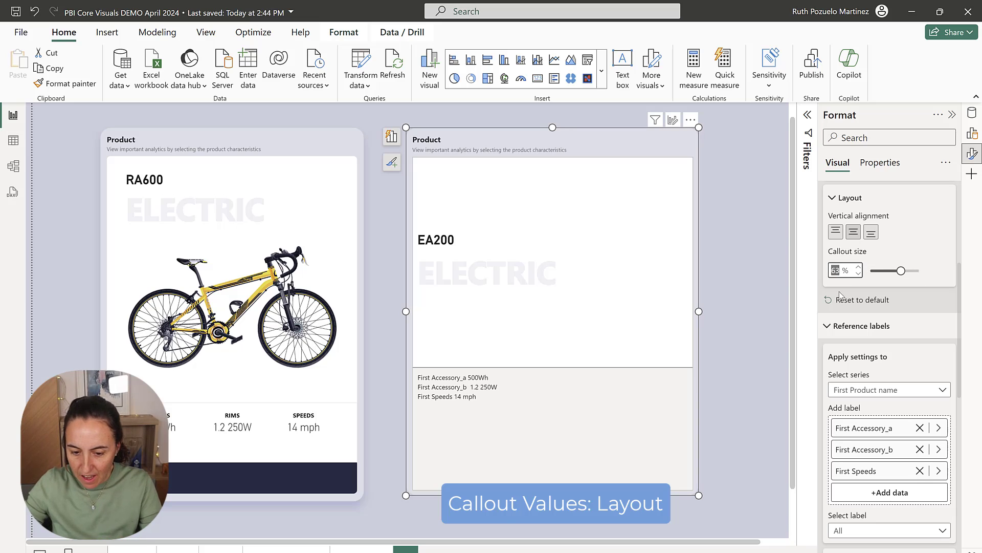
{"action": "type", "text": "73"}
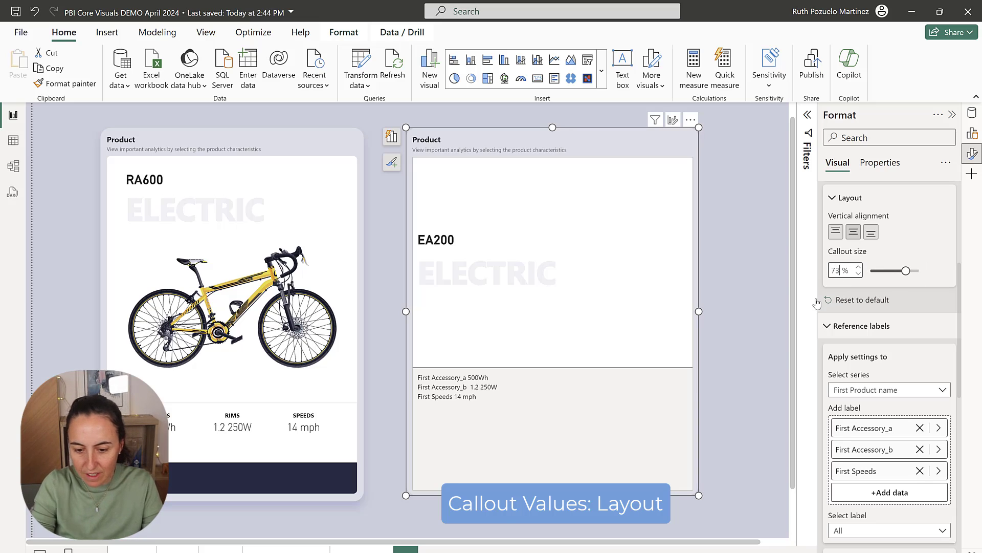
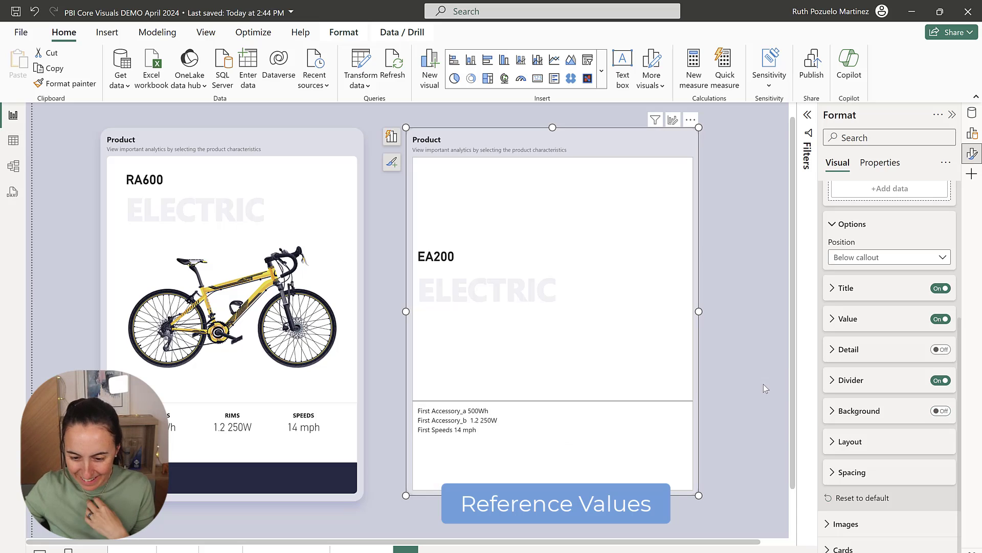
Set the reference label titles to Segoe UI Bold at size 11
{"action": "left_click", "coordinate": [863, 290]}
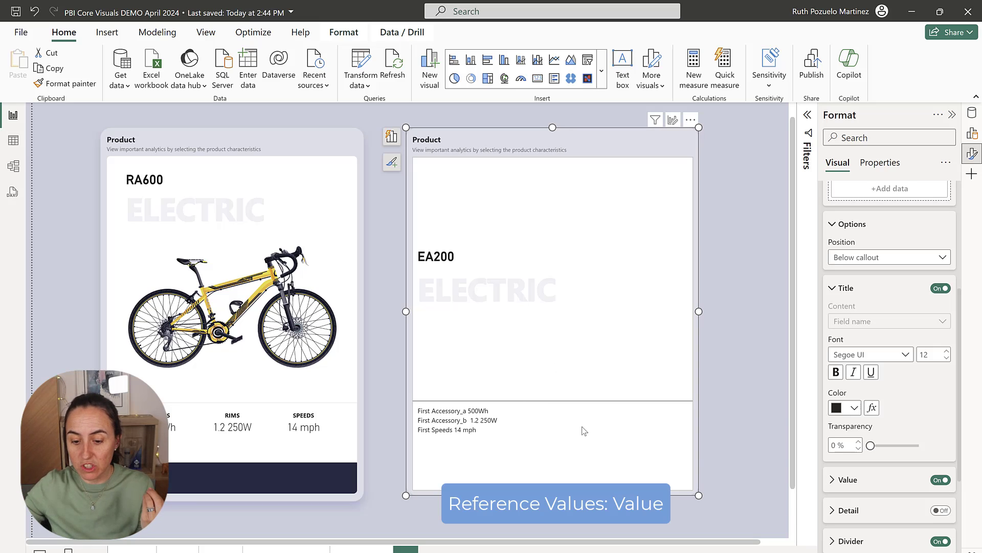
{"action": "scroll", "coordinate": [602, 427], "scroll_direction": "up", "scroll_amount": 1}
{"action": "scroll", "coordinate": [603, 427], "scroll_direction": "up", "scroll_amount": 1}
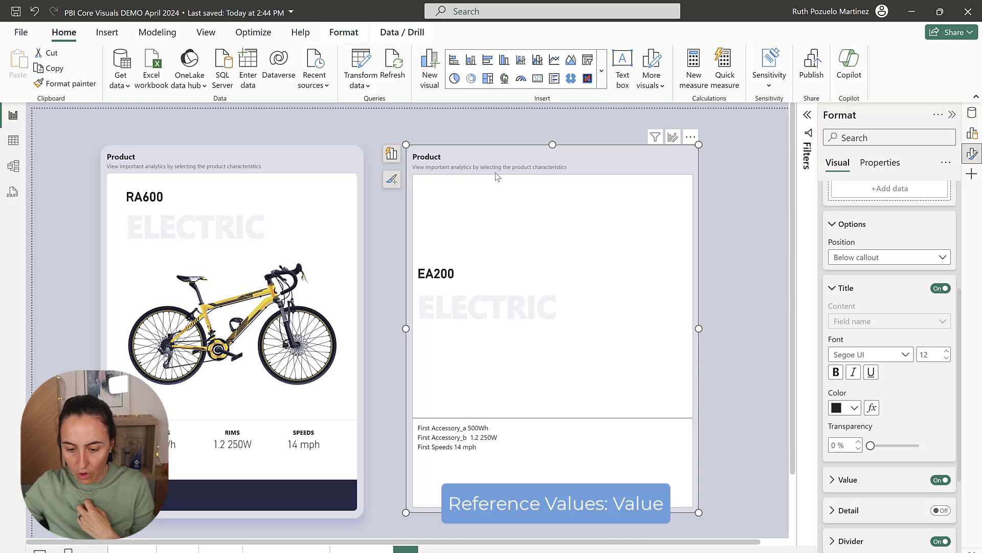
{"action": "scroll", "coordinate": [947, 256], "scroll_direction": "down", "scroll_amount": 3}
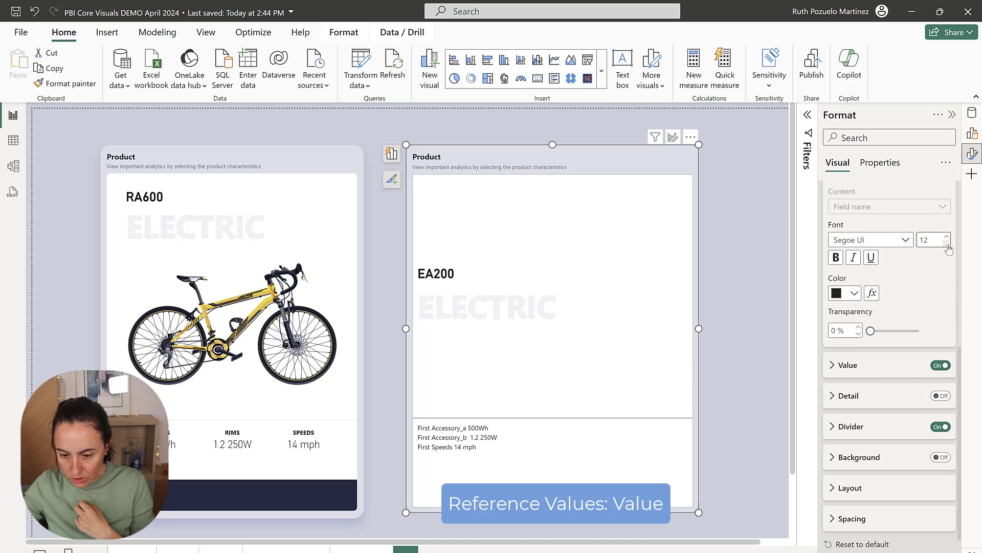
{"action": "left_click", "coordinate": [948, 245]}
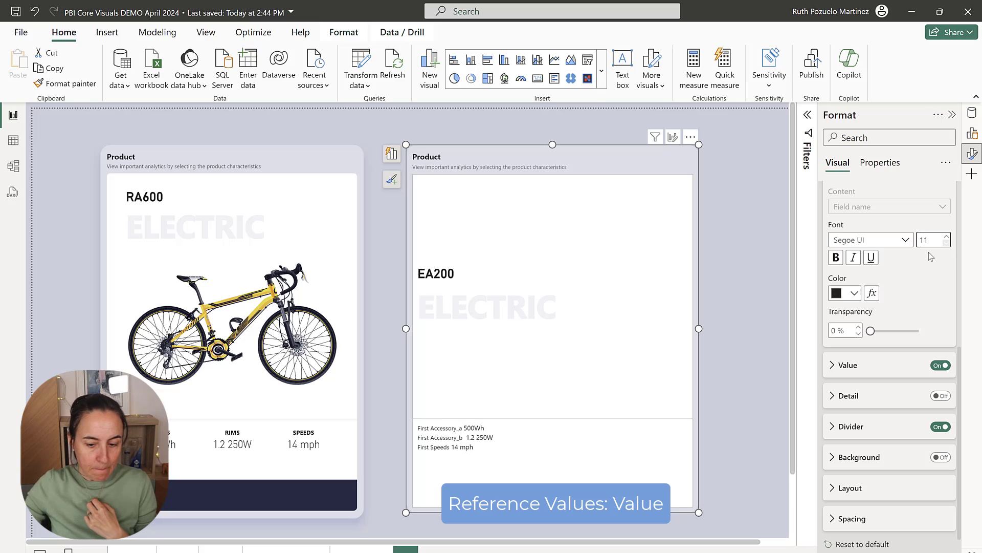
{"action": "left_click", "coordinate": [891, 242]}
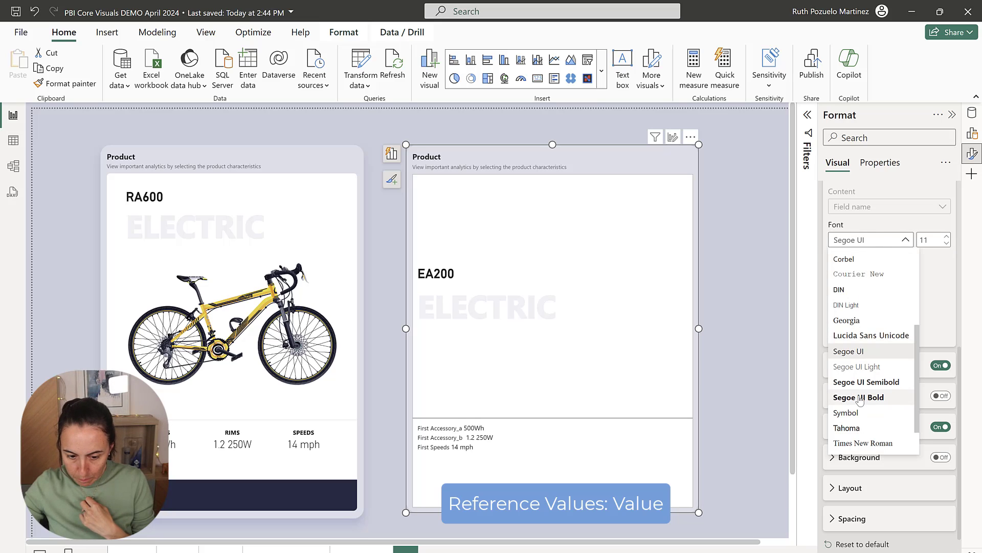
{"action": "left_click", "coordinate": [860, 398]}
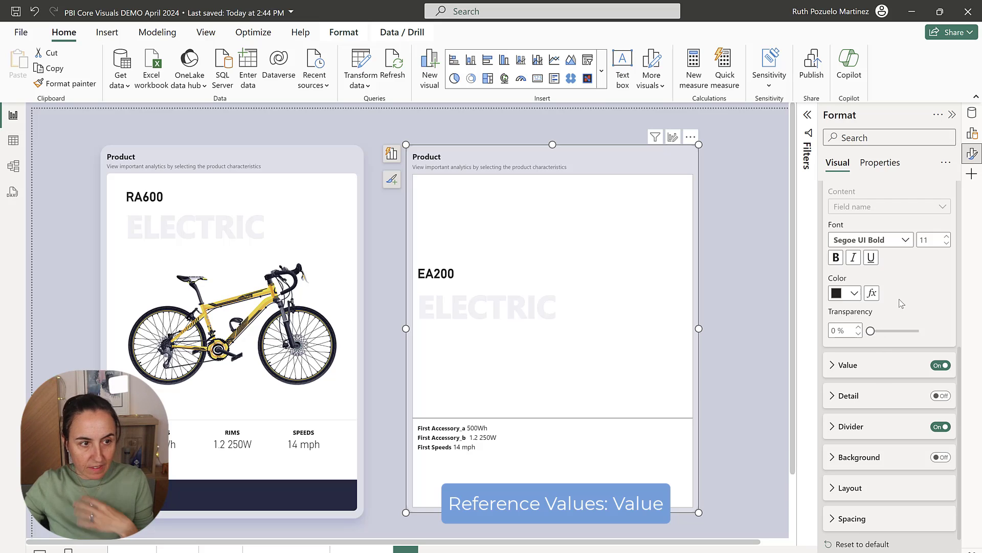
Format the reference label values with the DIN Light font at size 22
{"action": "left_click", "coordinate": [894, 360]}
{"action": "scroll", "coordinate": [894, 360], "scroll_direction": "down", "scroll_amount": 3}
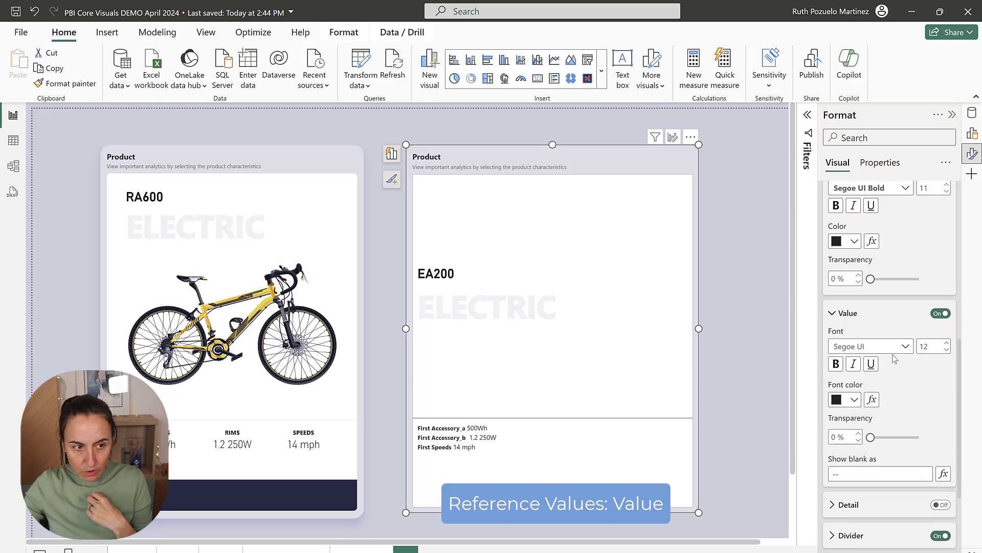
{"action": "double_click", "coordinate": [939, 230]}
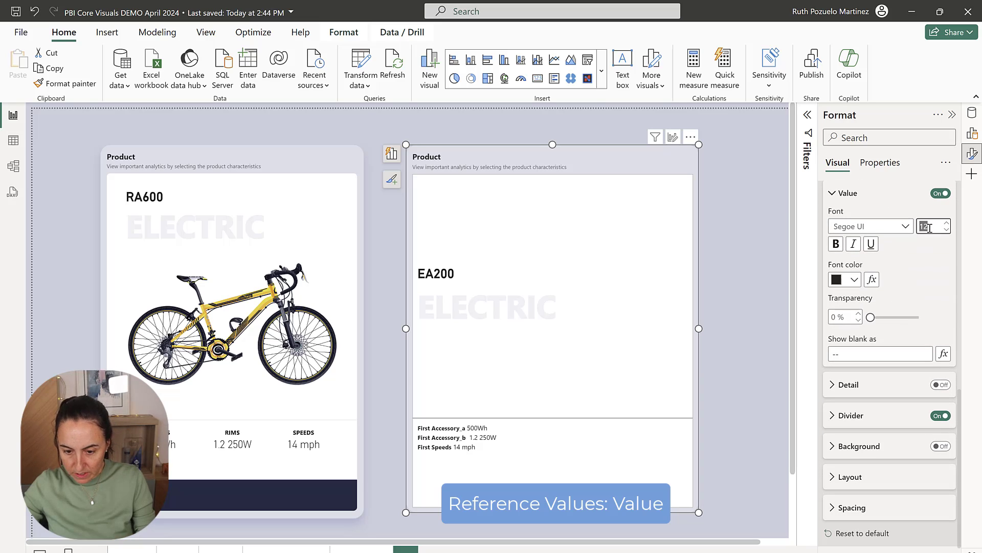
{"action": "type", "text": "22"}
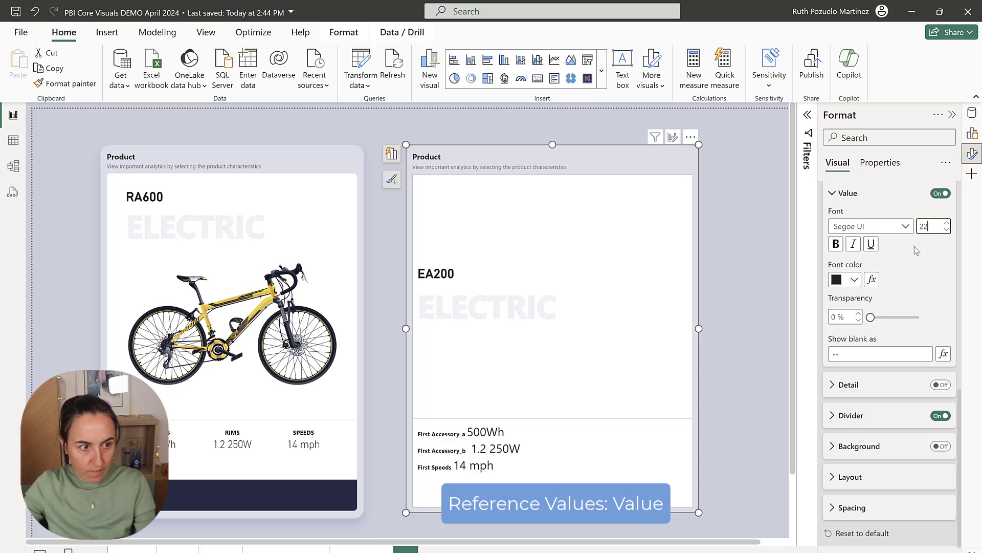
{"action": "left_click", "coordinate": [904, 227]}
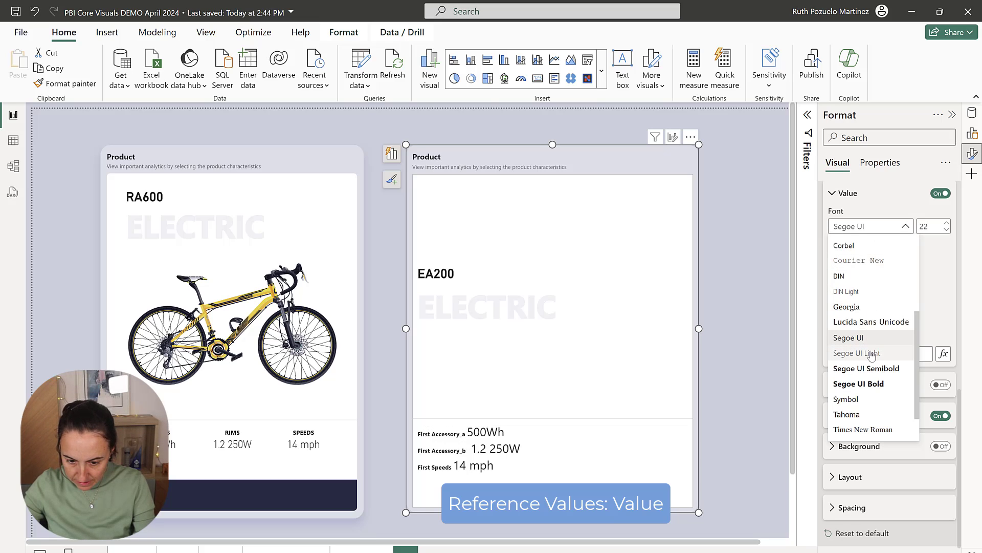
{"action": "left_click", "coordinate": [878, 293]}
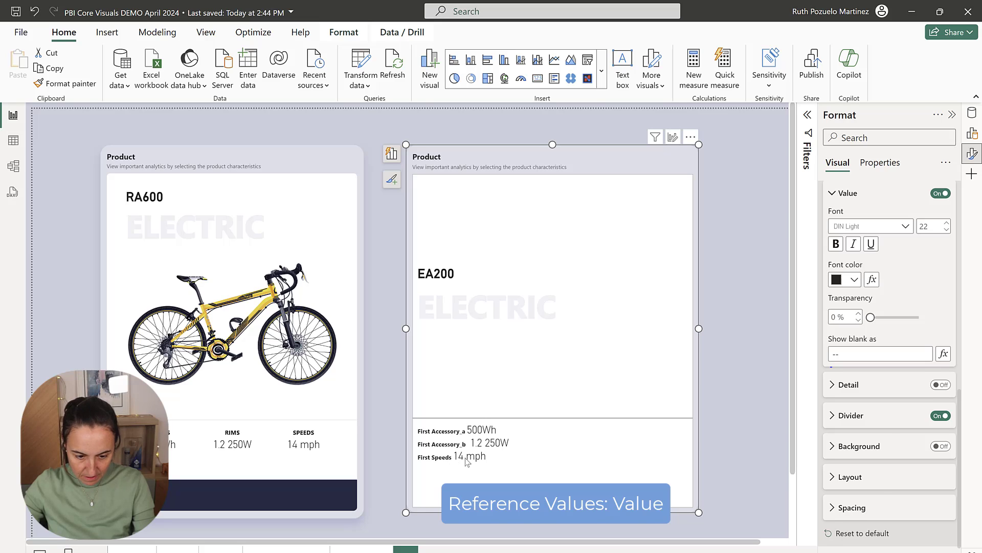
Set the transparency of the reference label divider to 85%
{"action": "scroll", "coordinate": [857, 384], "scroll_direction": "down", "scroll_amount": 1}
{"action": "left_click", "coordinate": [851, 379]}
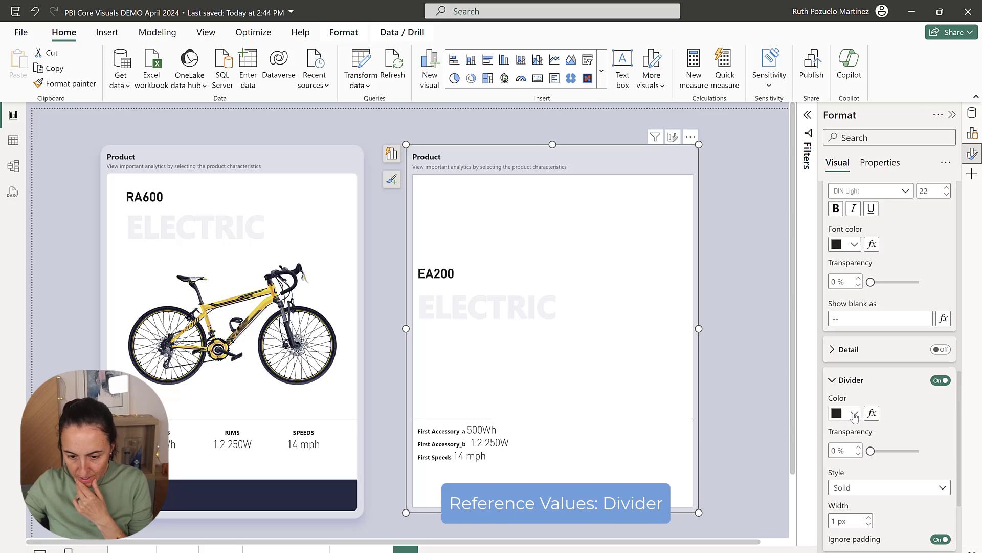
{"action": "left_click", "coordinate": [854, 414]}
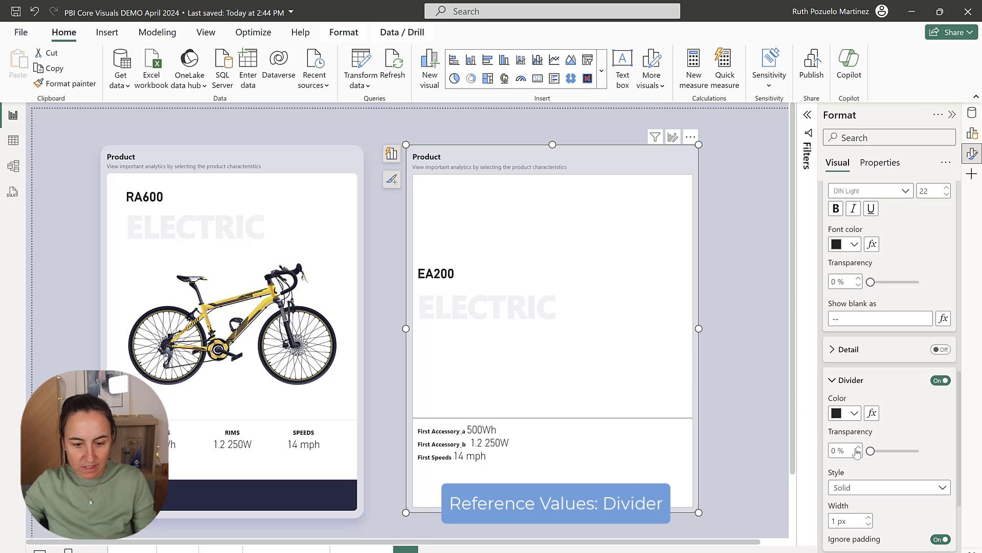
{"action": "double_click", "coordinate": [834, 450]}
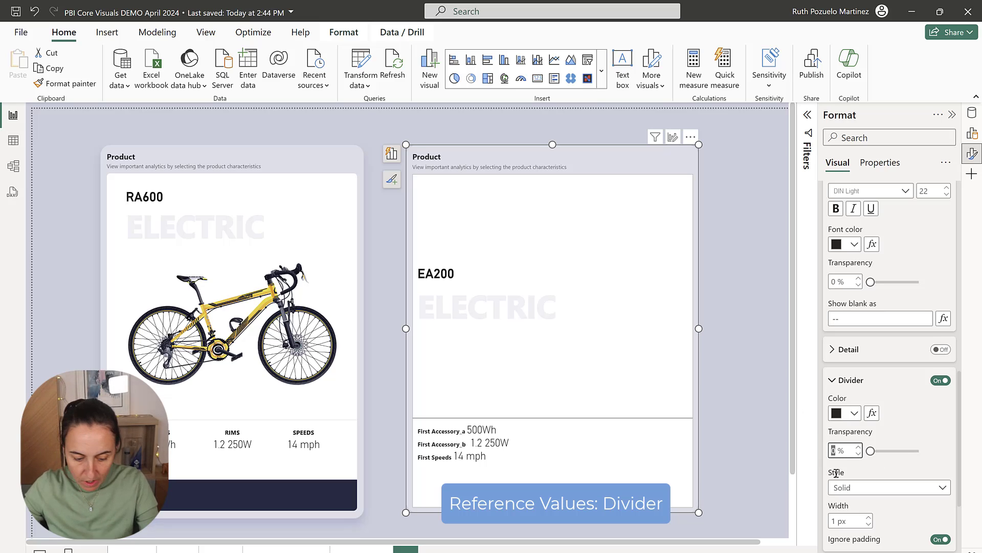
{"action": "type", "text": "85"}
{"action": "key", "text": "Return"}
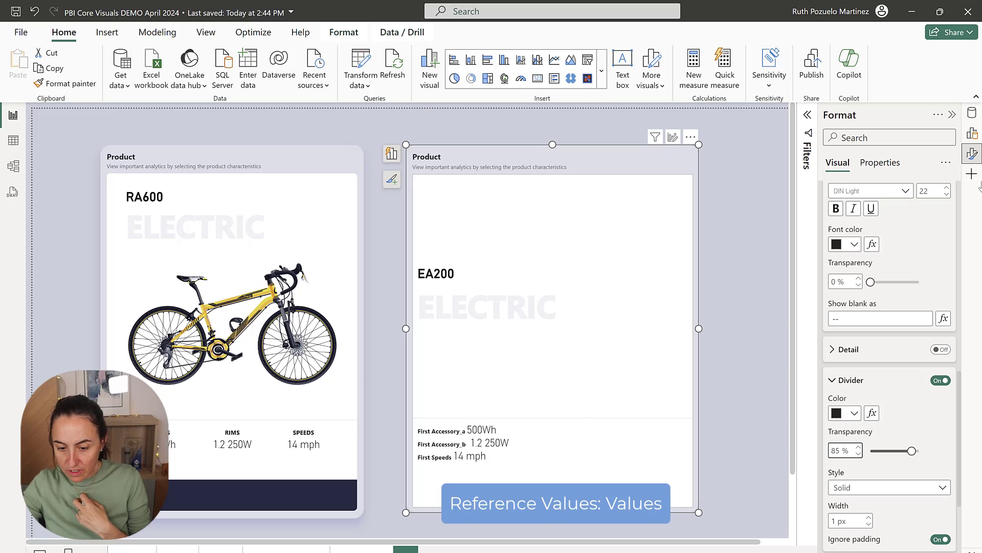
Give the First Accessory_a reference label a custom title reading TYRES
{"action": "scroll", "coordinate": [936, 251], "scroll_direction": "up", "scroll_amount": 8}
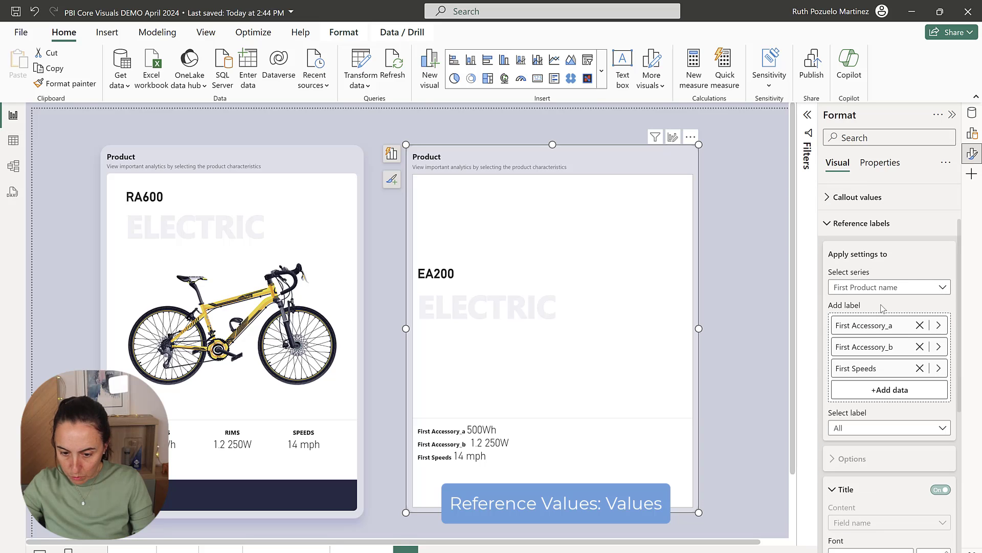
{"action": "scroll", "coordinate": [880, 328], "scroll_direction": "down", "scroll_amount": 3}
{"action": "left_click", "coordinate": [880, 313]}
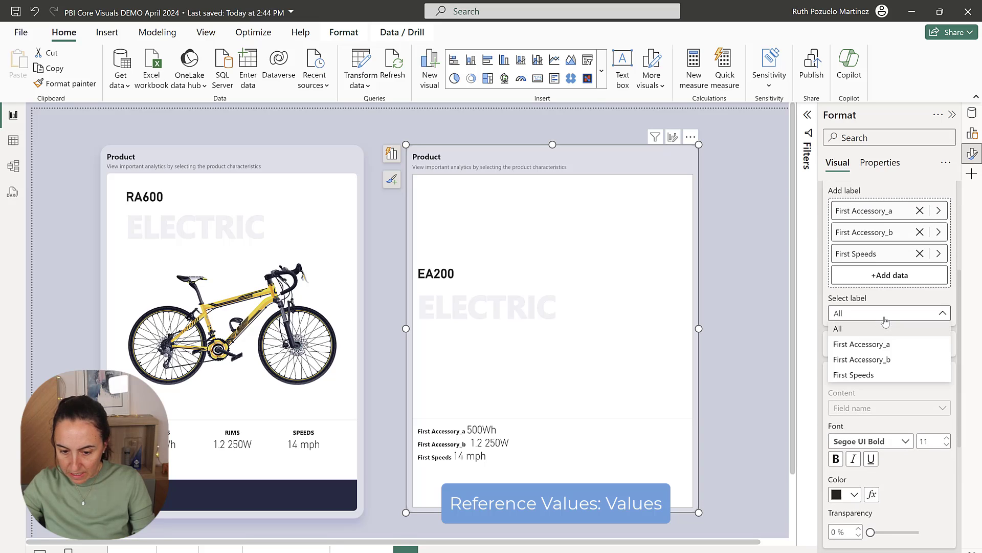
{"action": "left_click", "coordinate": [878, 346]}
{"action": "scroll", "coordinate": [878, 348], "scroll_direction": "down", "scroll_amount": 3}
{"action": "left_click", "coordinate": [879, 293]}
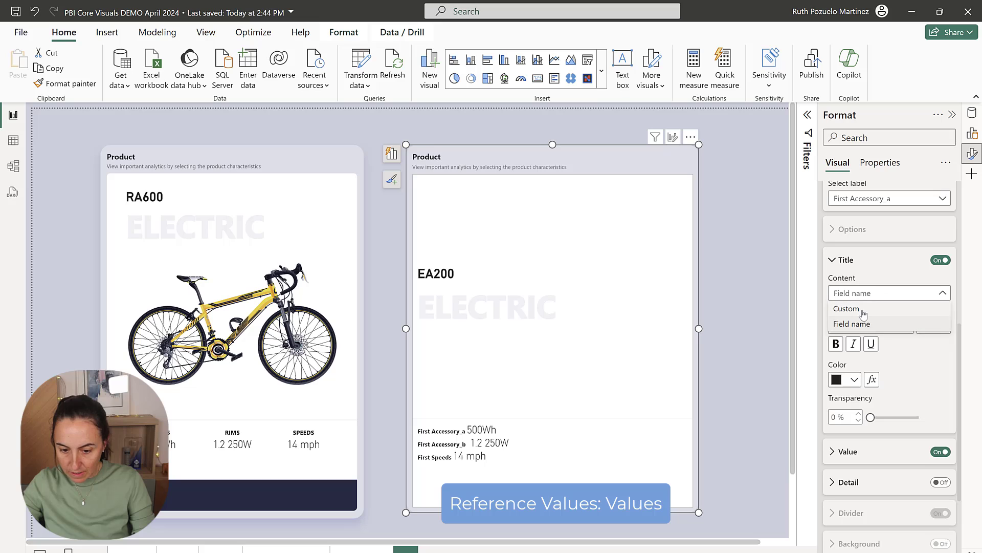
{"action": "left_click", "coordinate": [864, 308]}
{"action": "left_click_drag", "start_coordinate": [891, 326], "coordinate": [744, 322]}
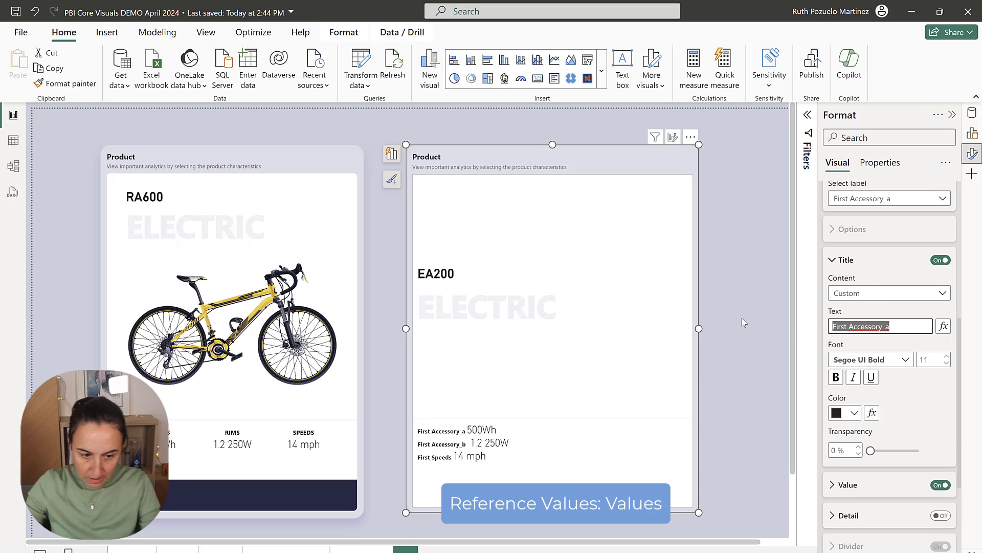
{"action": "type", "text": "TY"}
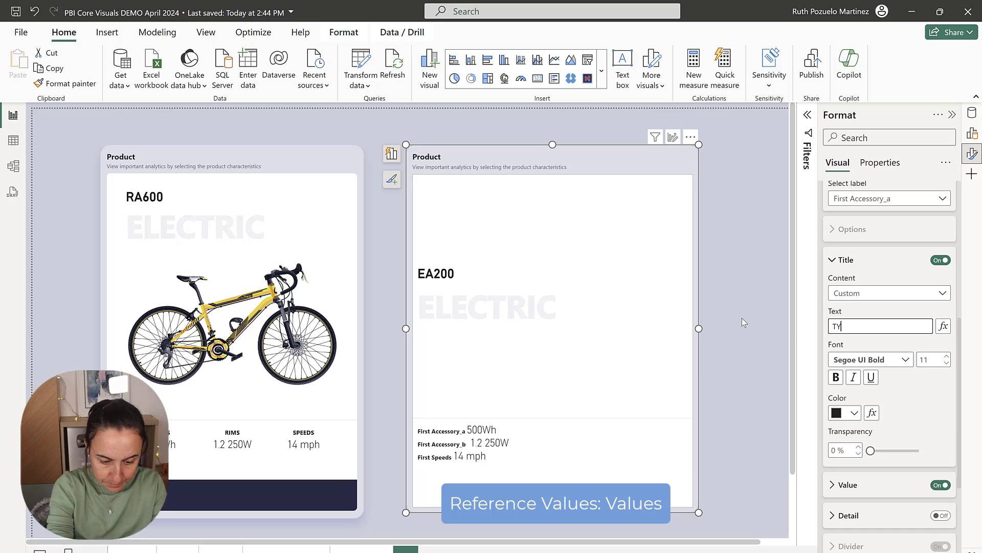
{"action": "type", "text": "RES"}
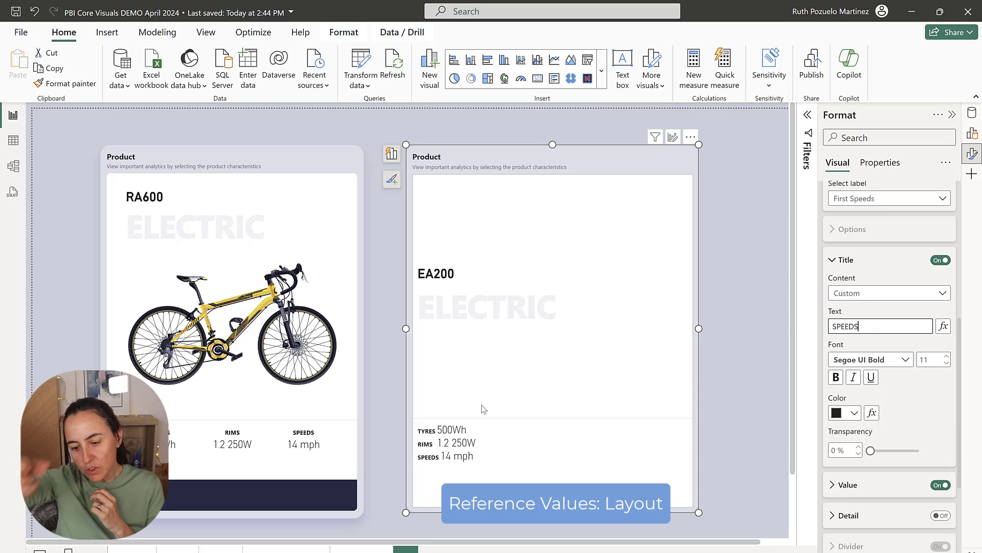
Apply the reference label settings to all series and collapse the title settings
{"action": "left_click", "coordinate": [854, 261]}
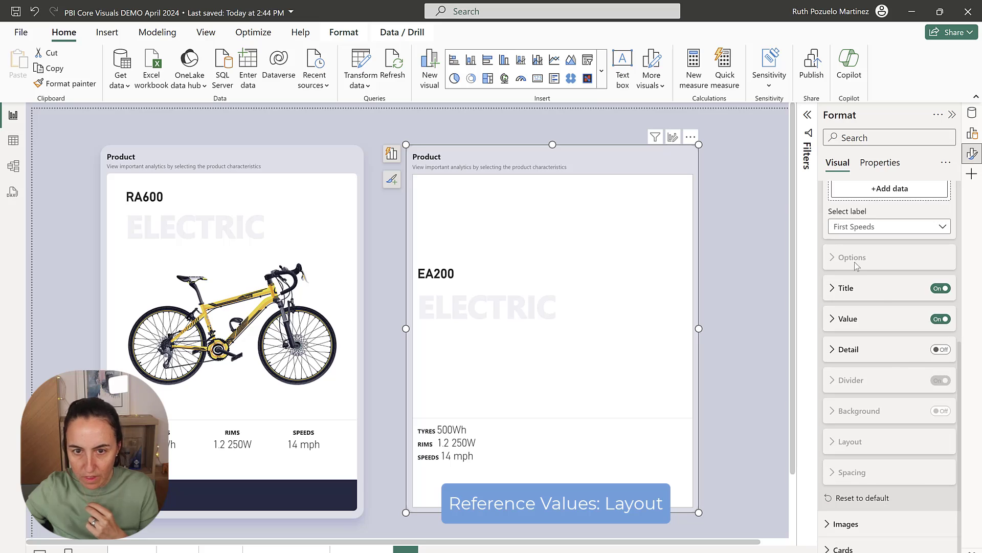
{"action": "scroll", "coordinate": [879, 349], "scroll_direction": "up", "scroll_amount": 1}
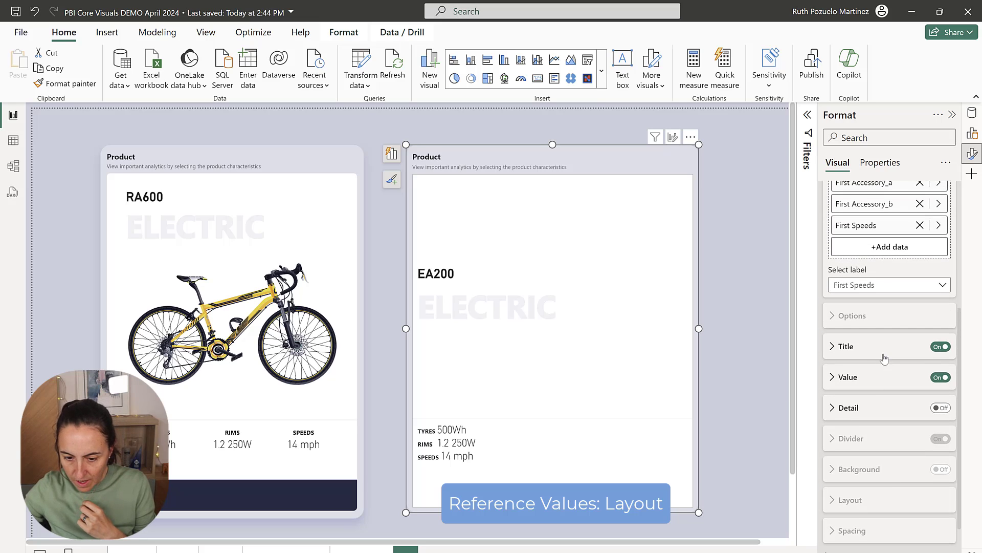
{"action": "scroll", "coordinate": [880, 353], "scroll_direction": "up", "scroll_amount": 4}
{"action": "left_click", "coordinate": [873, 362]}
{"action": "left_click", "coordinate": [840, 378]}
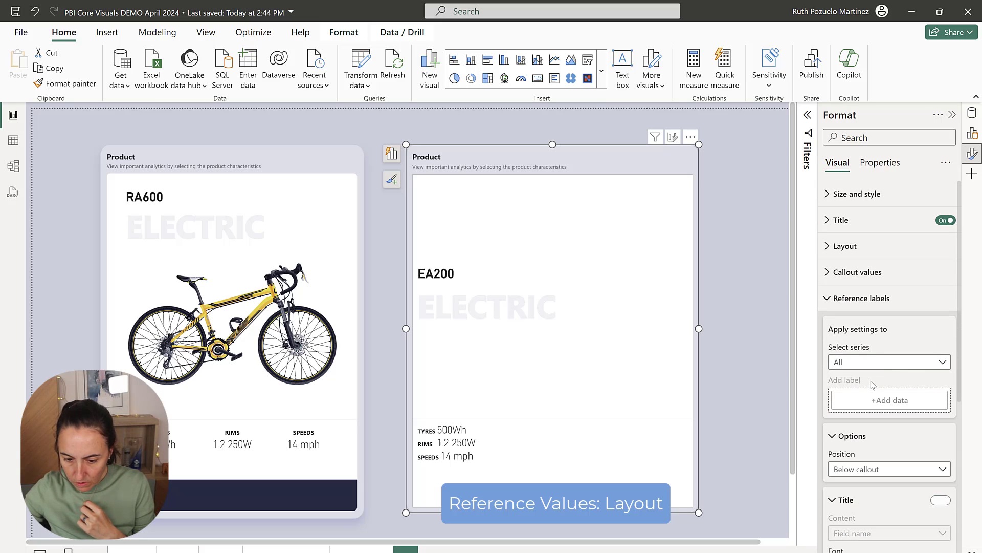
{"action": "scroll", "coordinate": [869, 307], "scroll_direction": "down", "scroll_amount": 5}
{"action": "left_click", "coordinate": [844, 214]}
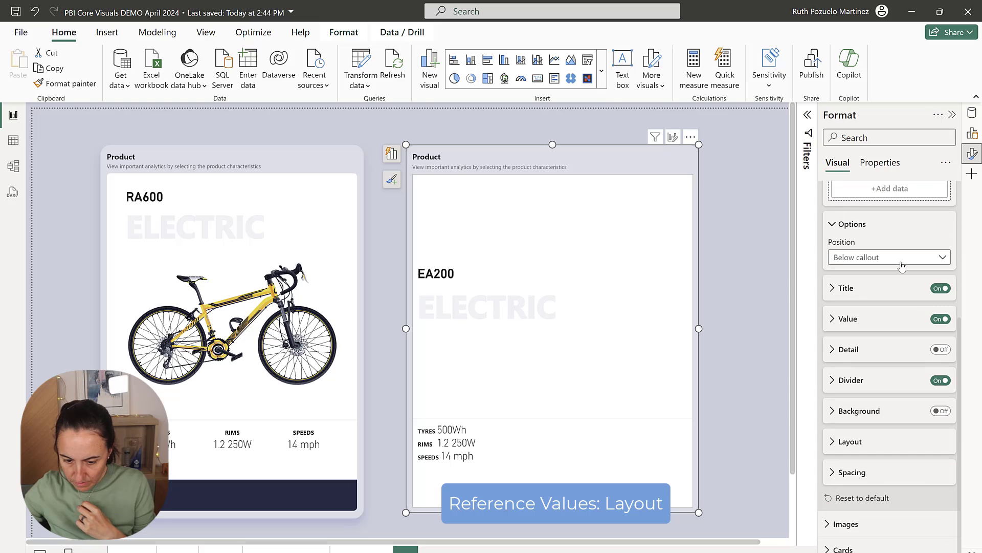
Arrange the reference labels in columns with centered horizontal alignment and close the layout settings
{"action": "left_click", "coordinate": [850, 441]}
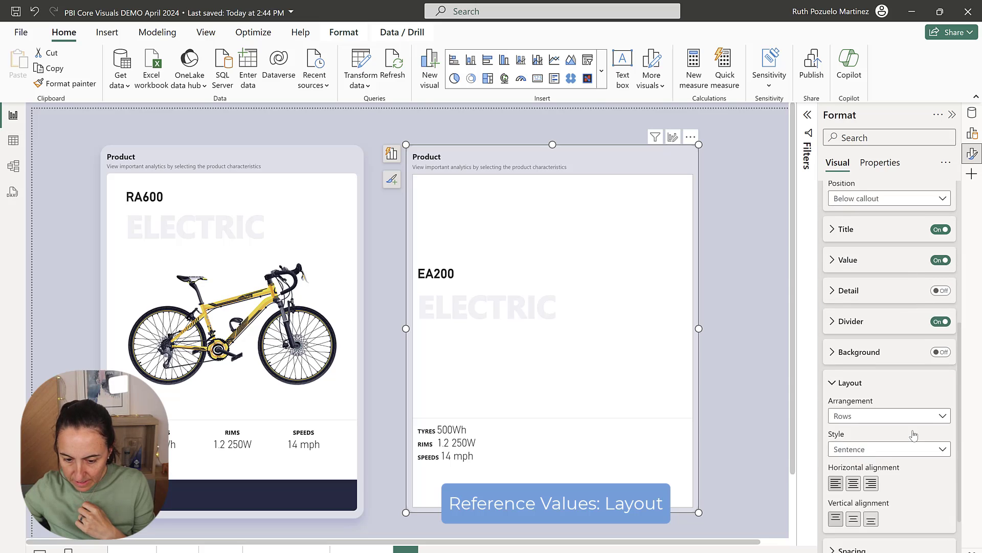
{"action": "scroll", "coordinate": [855, 409], "scroll_direction": "down", "scroll_amount": 2}
{"action": "left_click", "coordinate": [870, 359]}
{"action": "left_click", "coordinate": [855, 392]}
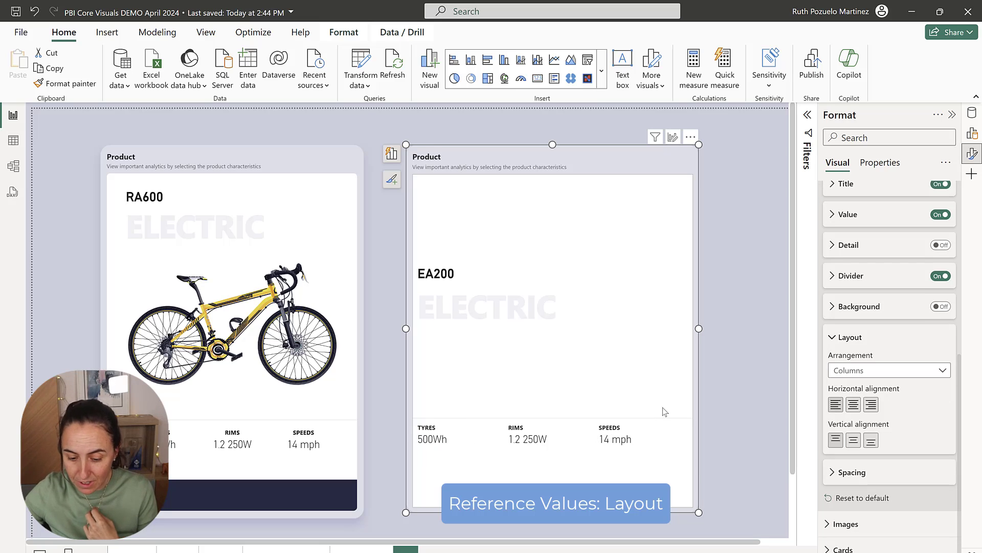
{"action": "left_click", "coordinate": [855, 404]}
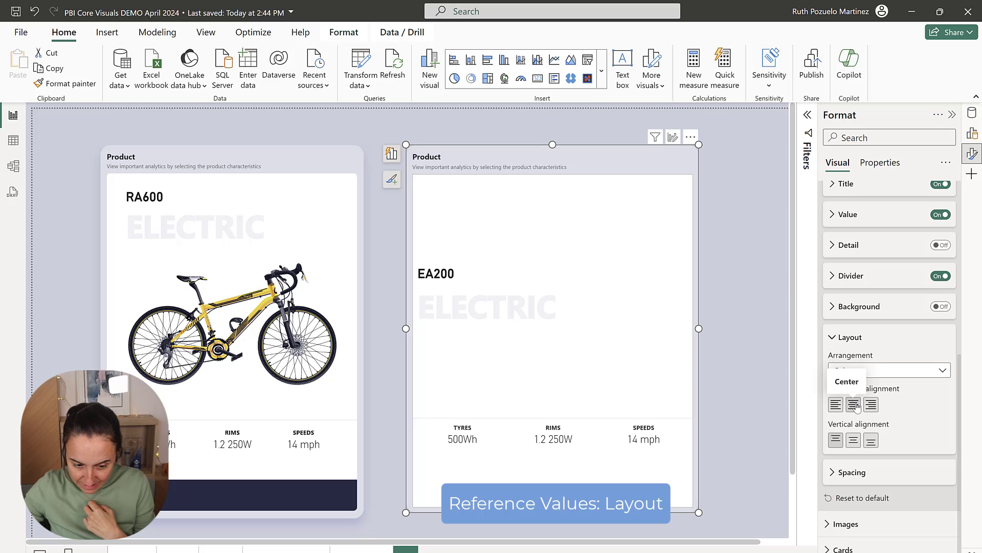
{"action": "left_click", "coordinate": [851, 336]}
Enable custom outer padding in the reference label spacing settings
{"action": "left_click", "coordinate": [852, 470]}
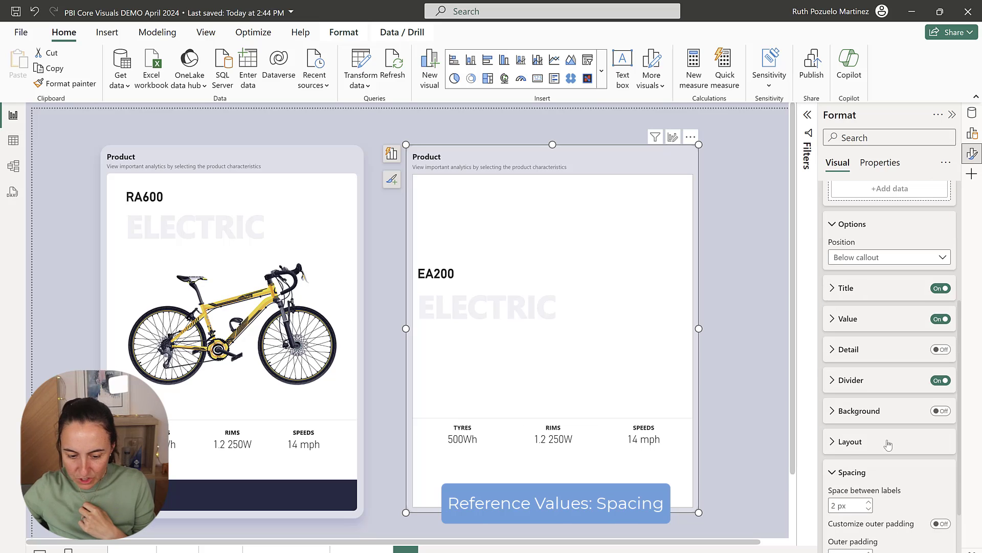
{"action": "scroll", "coordinate": [890, 442], "scroll_direction": "down", "scroll_amount": 1}
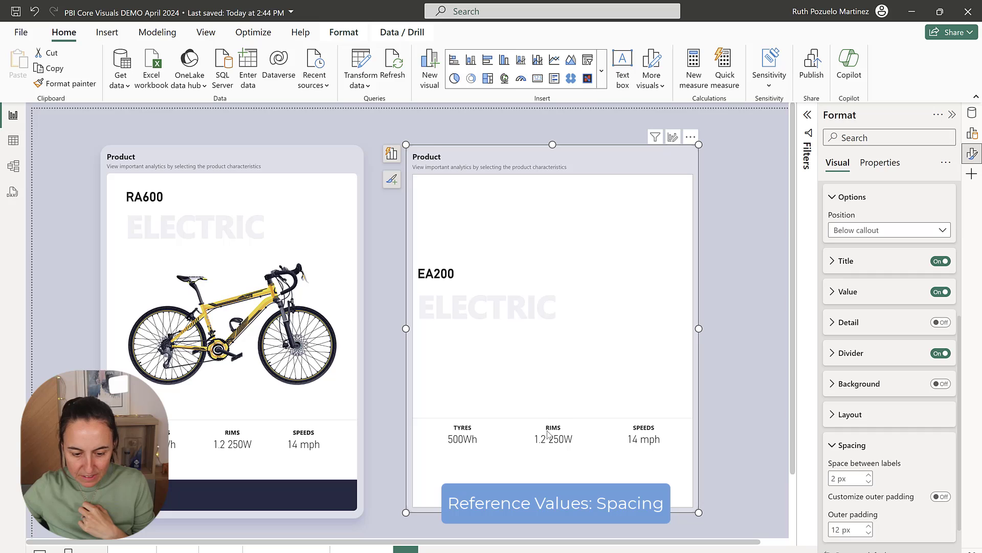
{"action": "scroll", "coordinate": [921, 440], "scroll_direction": "down", "scroll_amount": 1}
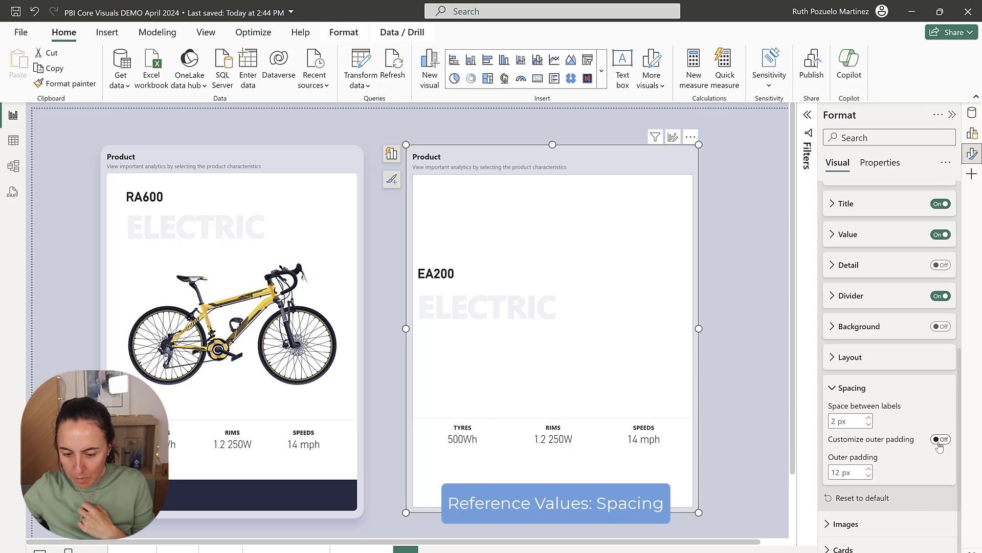
{"action": "left_click", "coordinate": [940, 439]}
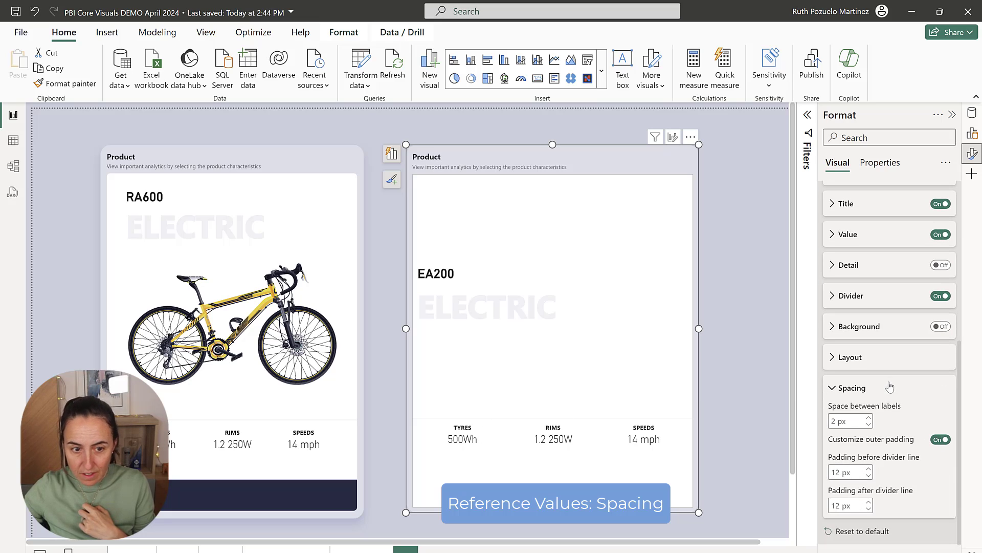
Set the reference labels' padding before and after the divider line to 20 px each and collapse the reference label settings
{"action": "scroll", "coordinate": [890, 386], "scroll_direction": "down", "scroll_amount": 1}
{"action": "double_click", "coordinate": [836, 439]}
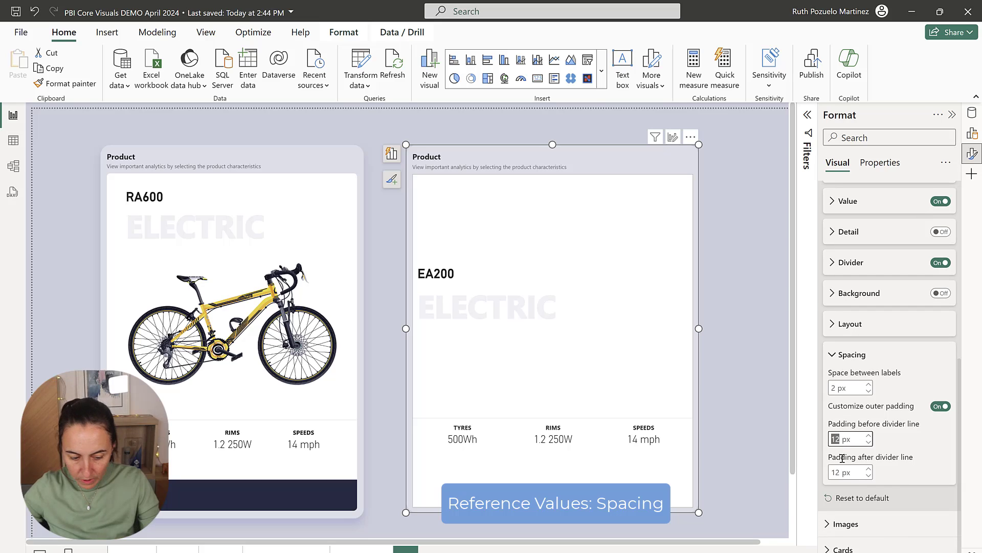
{"action": "type", "text": "20"}
{"action": "double_click", "coordinate": [835, 472]}
{"action": "type", "text": "20"}
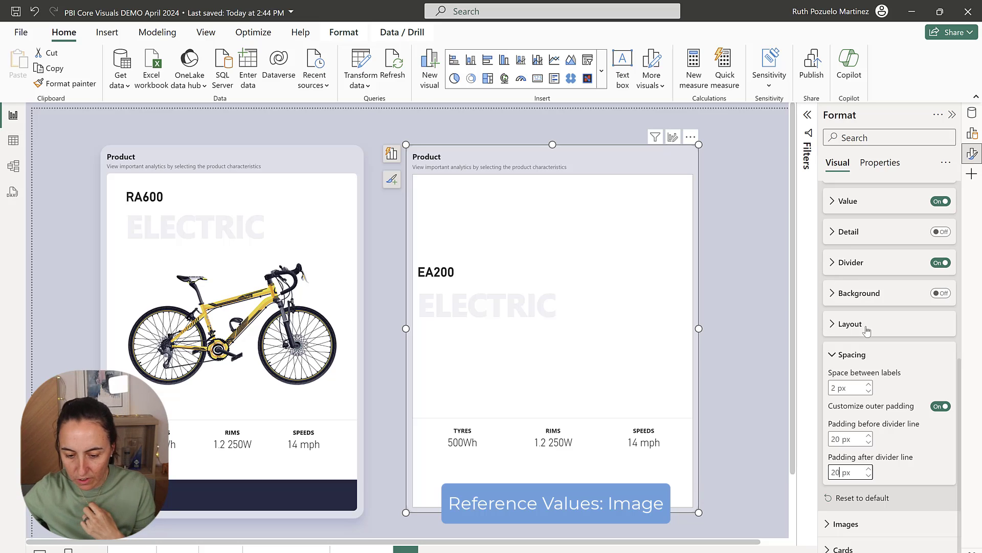
{"action": "left_click", "coordinate": [853, 358]}
{"action": "scroll", "coordinate": [865, 369], "scroll_direction": "up", "scroll_amount": 5}
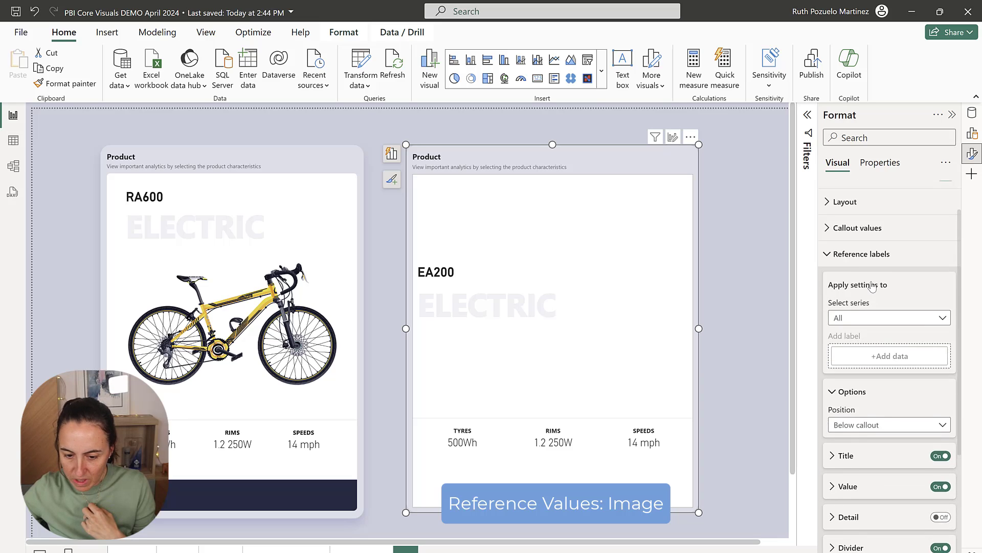
{"action": "left_click", "coordinate": [860, 262]}
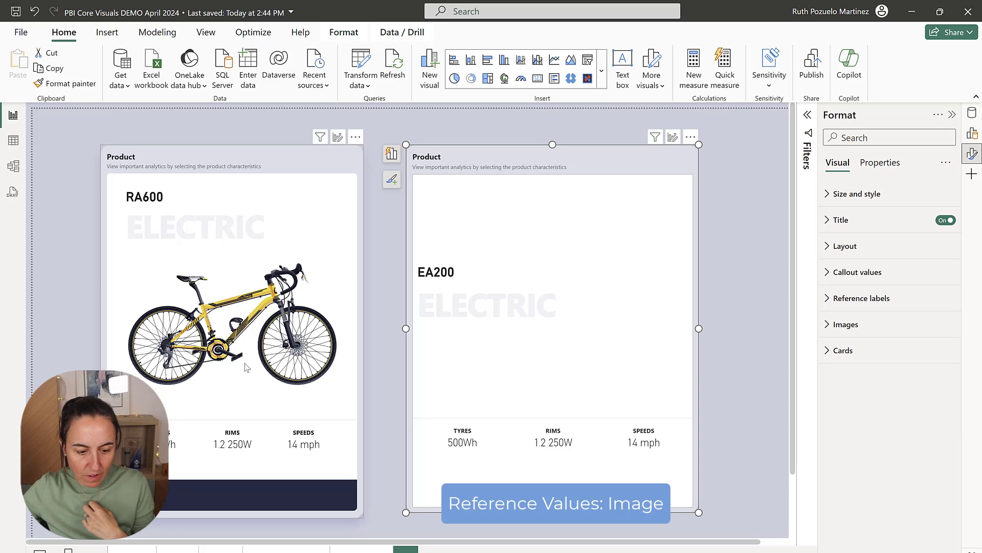
Enable an image for the First Product name series and set its image type to Image URL
{"action": "left_click", "coordinate": [890, 324]}
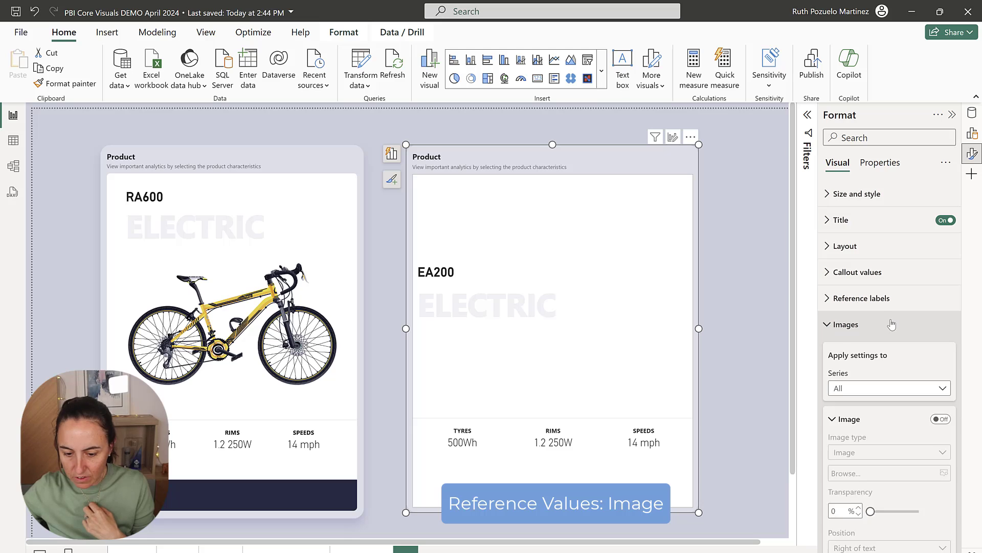
{"action": "scroll", "coordinate": [901, 323], "scroll_direction": "down", "scroll_amount": 2}
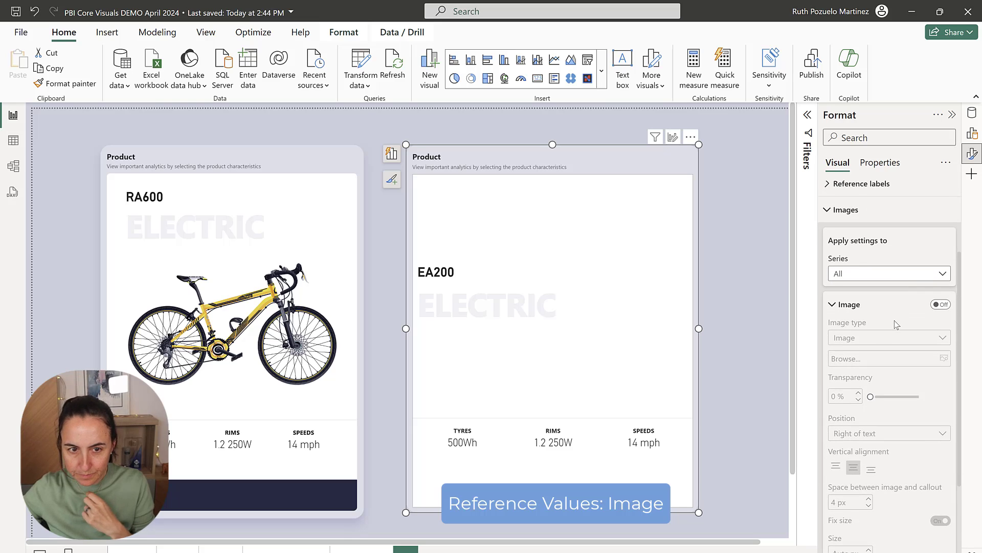
{"action": "left_click", "coordinate": [885, 274]}
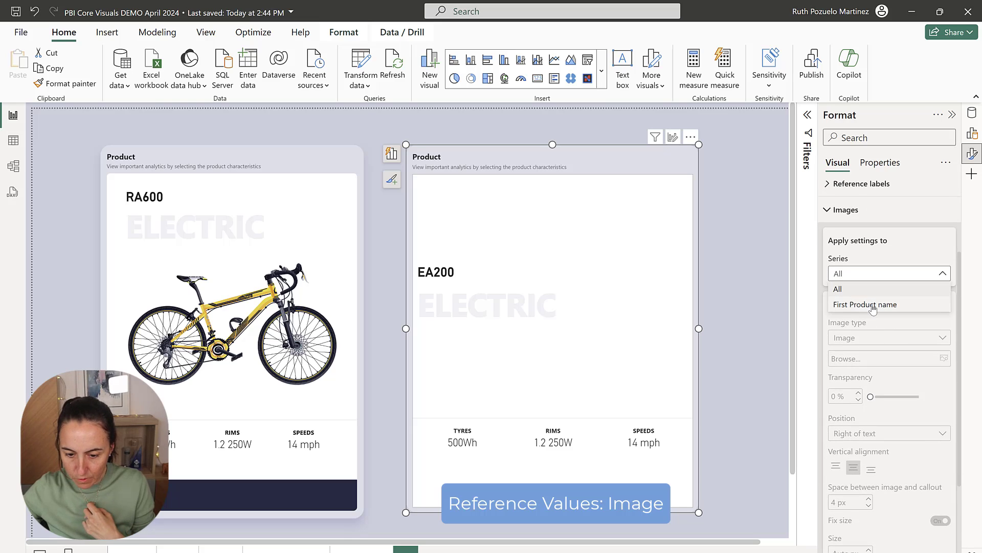
{"action": "left_click", "coordinate": [870, 305]}
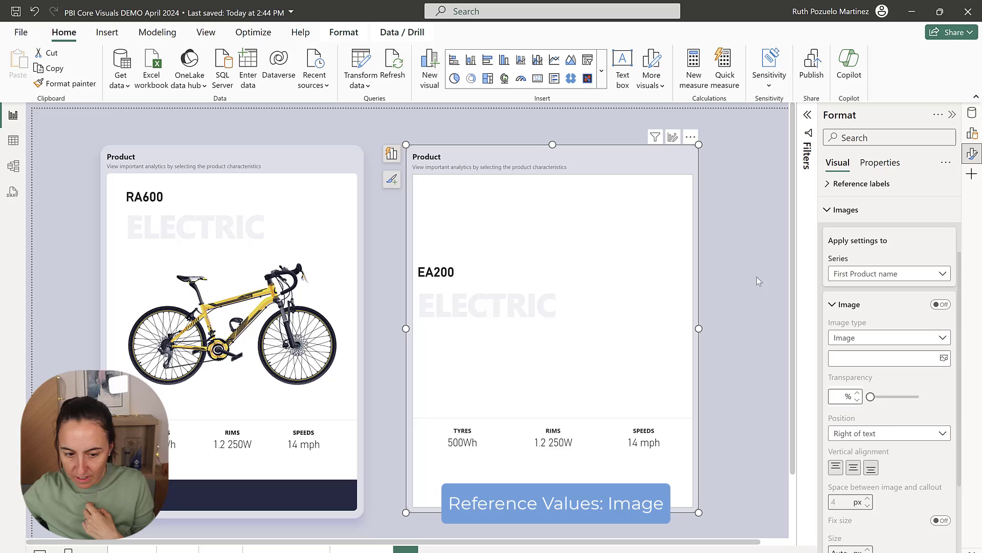
{"action": "left_click", "coordinate": [940, 304]}
{"action": "left_click", "coordinate": [896, 338]}
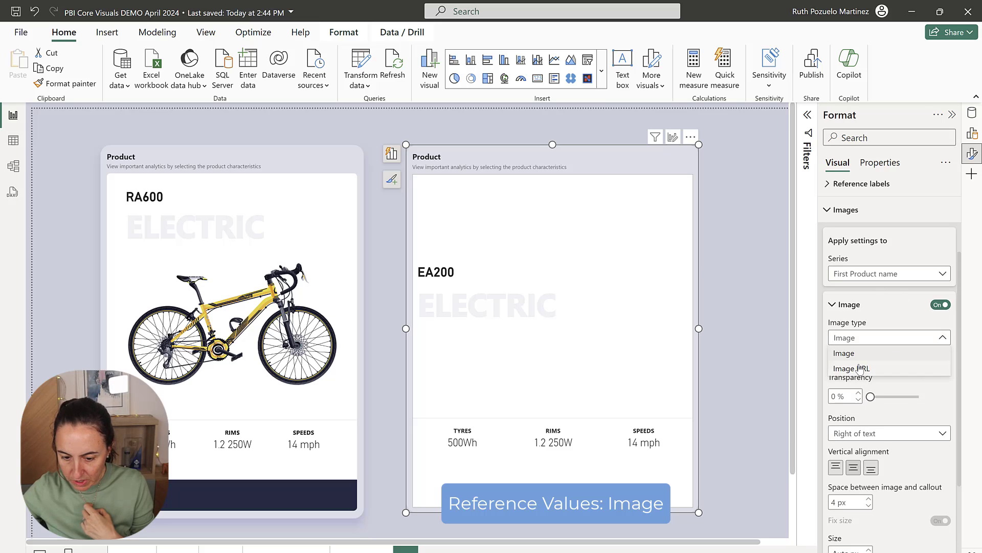
{"action": "left_click", "coordinate": [893, 368]}
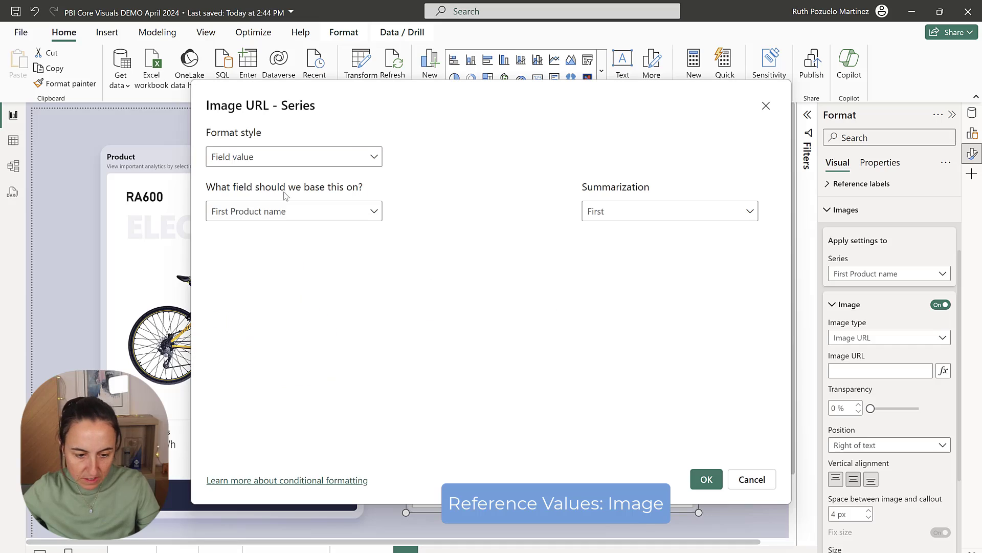
Base the series' image URL on the Link field of the Products table and confirm the conditional formatting
{"action": "left_click", "coordinate": [279, 214]}
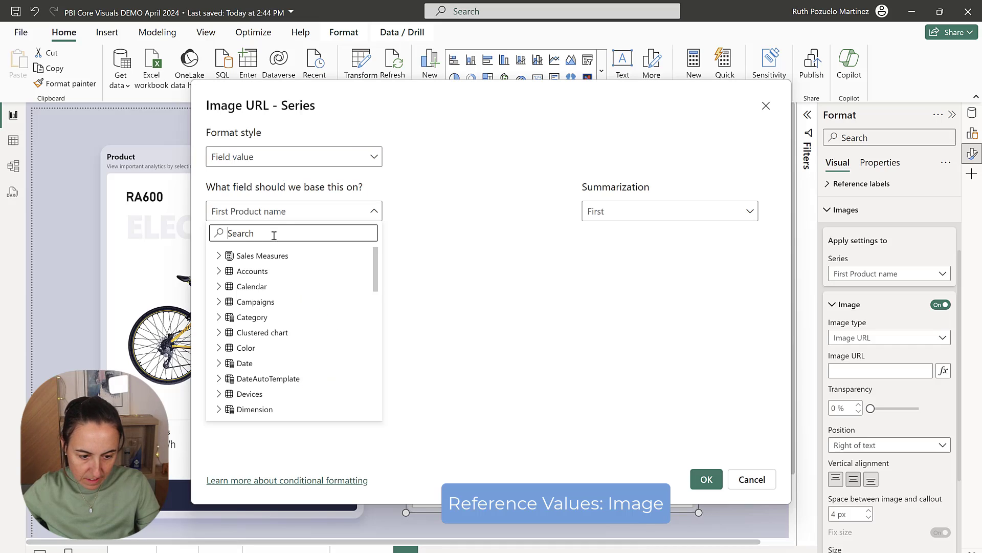
{"action": "type", "text": "link"}
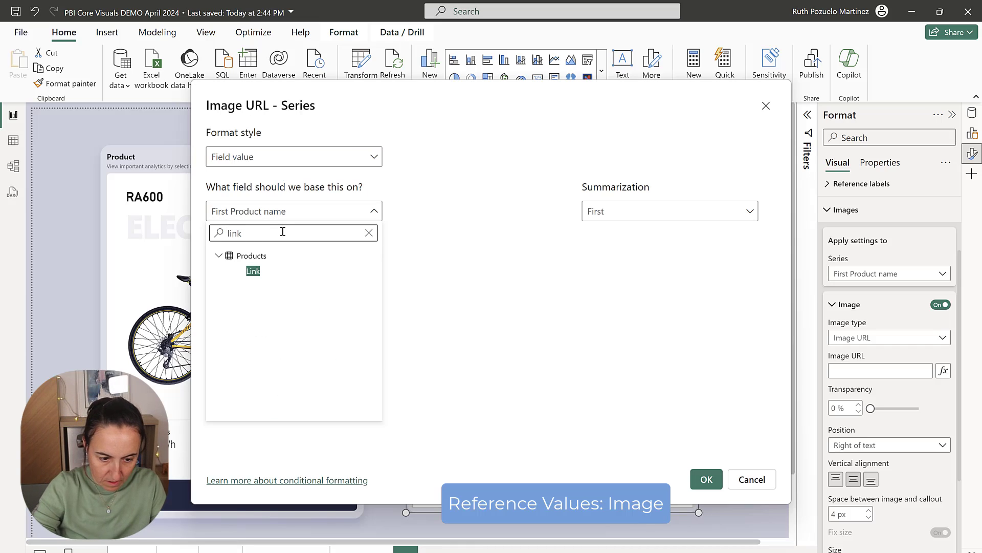
{"action": "left_click", "coordinate": [253, 270]}
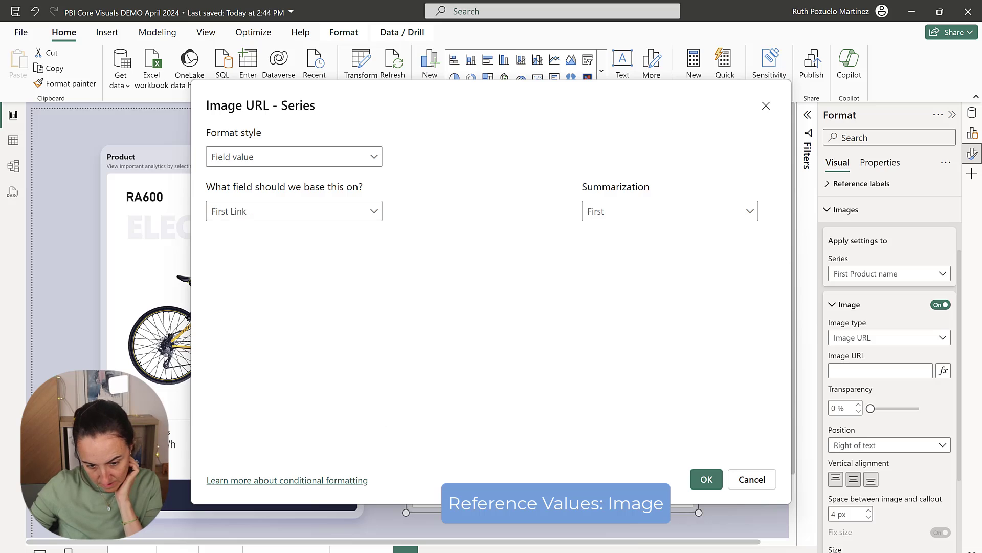
{"action": "left_click", "coordinate": [718, 488]}
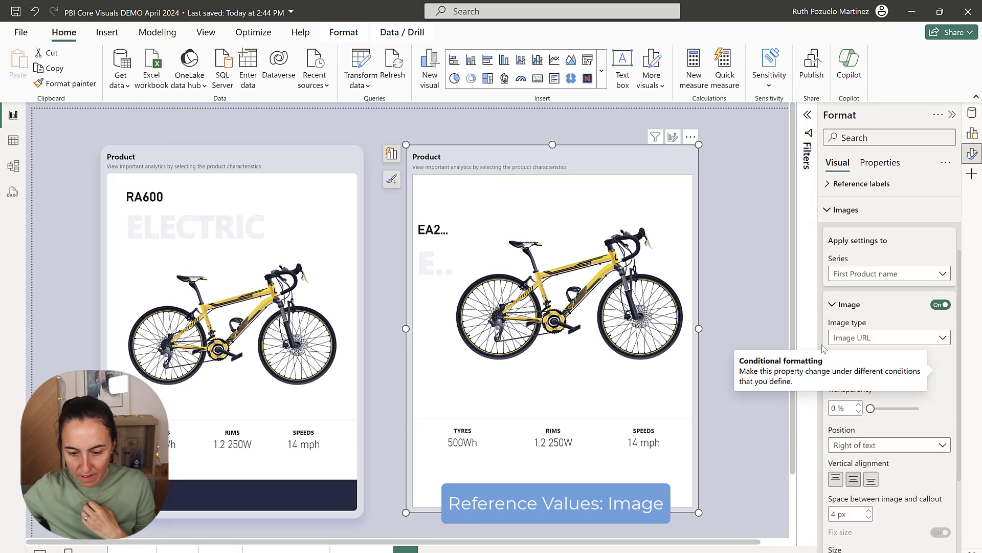